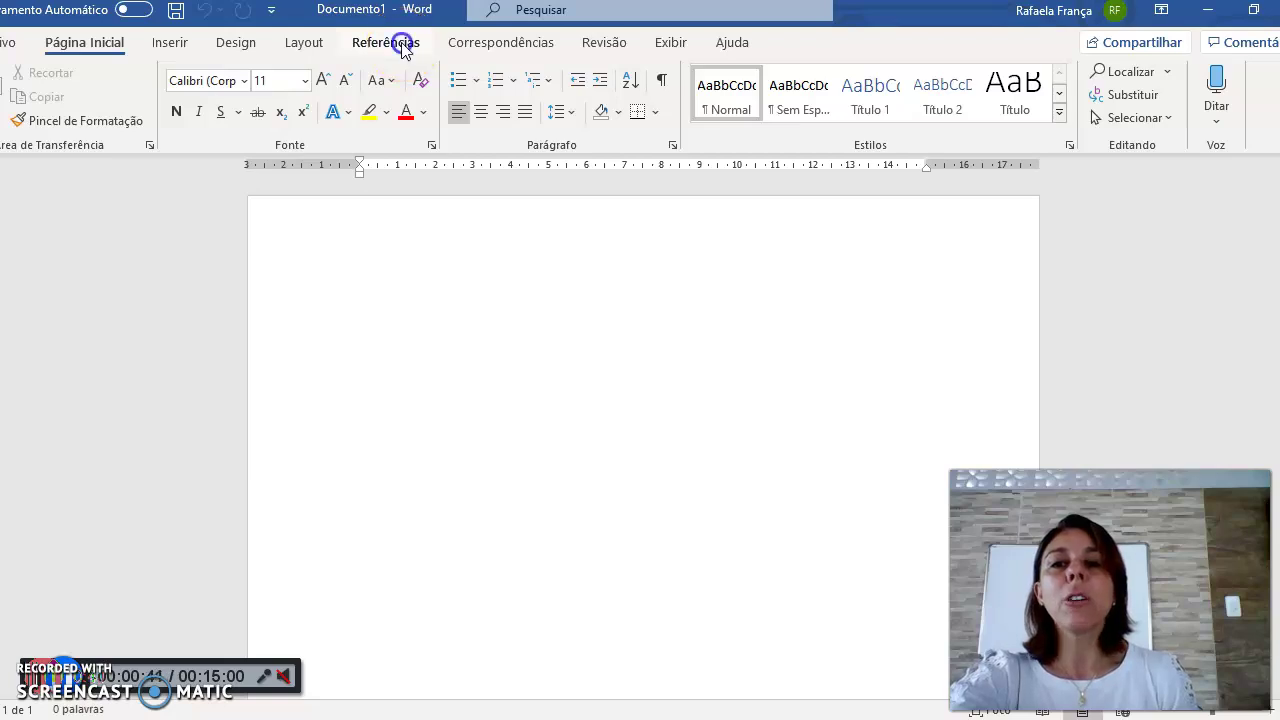
Try to insert a bibliography in the blank document, and undo the insertion
click(402, 45)
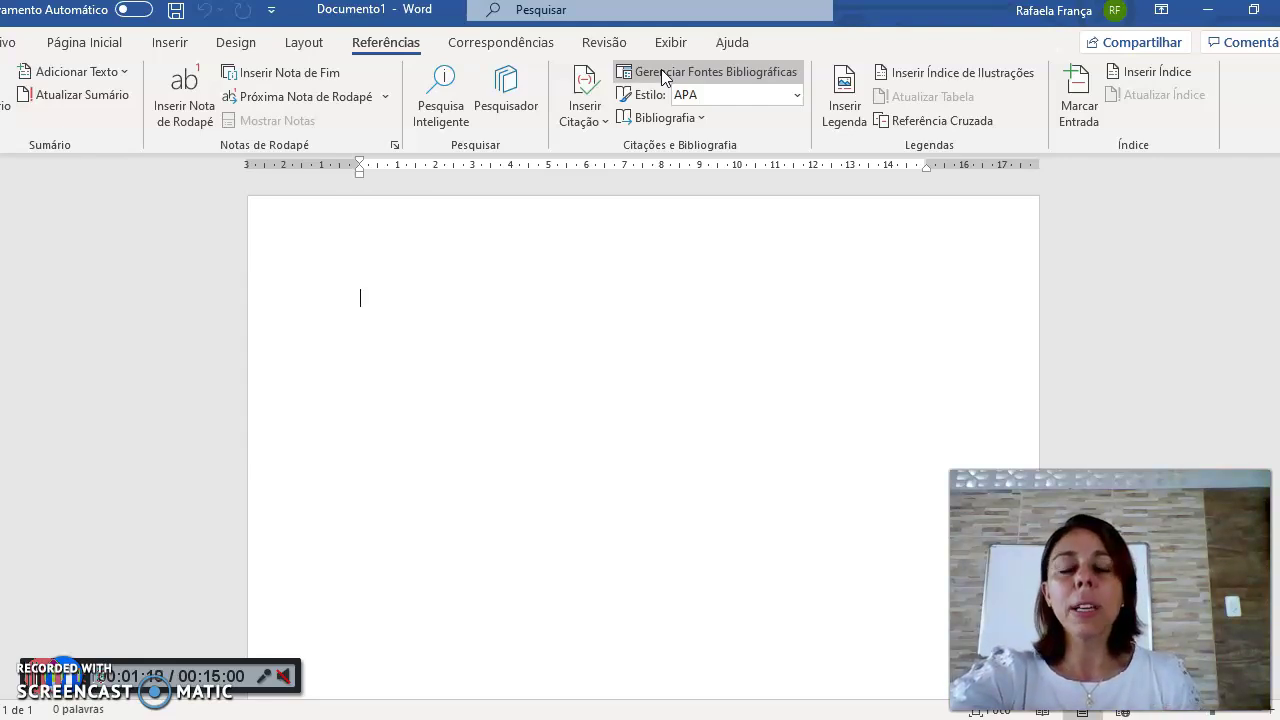
click(692, 119)
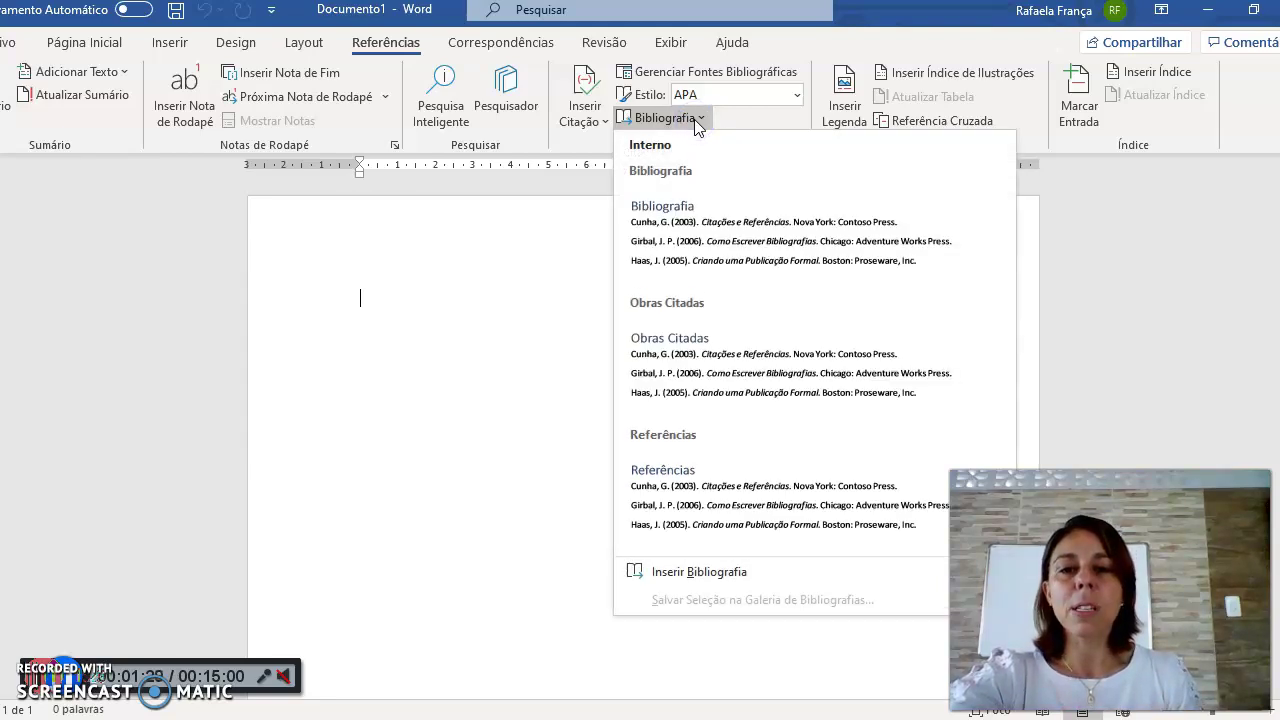
click(702, 576)
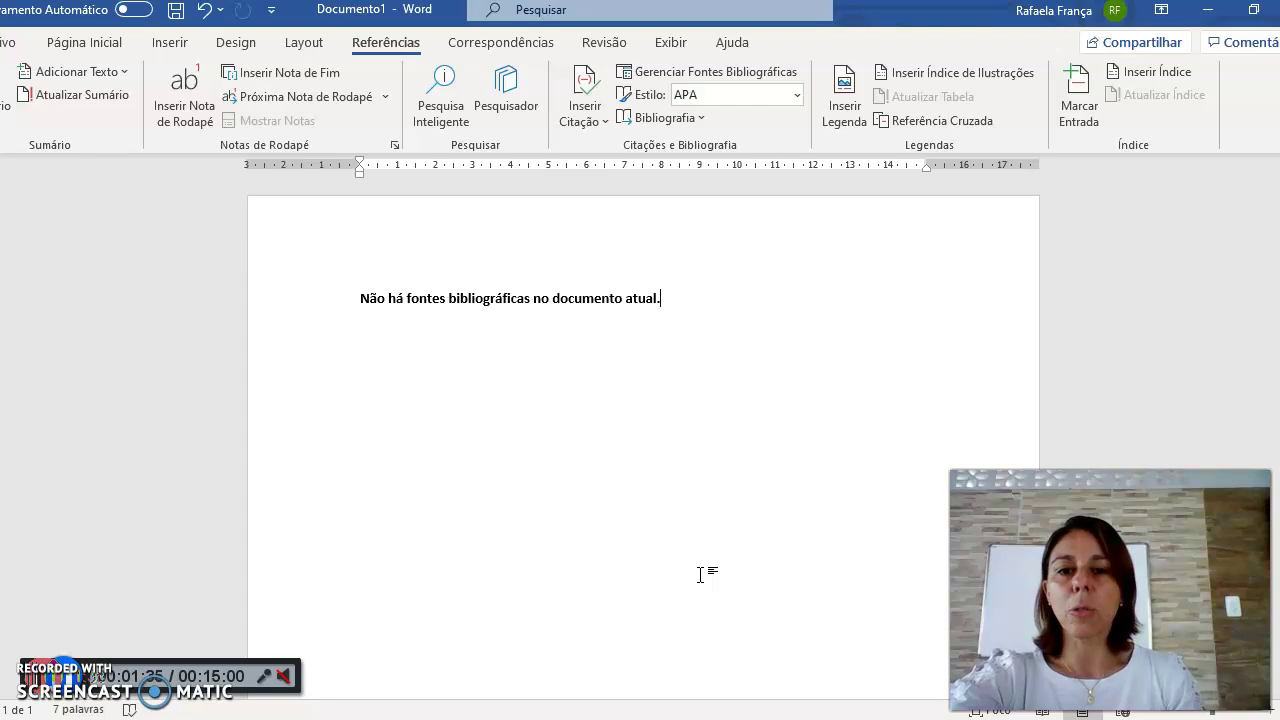
key(ctrl+z)
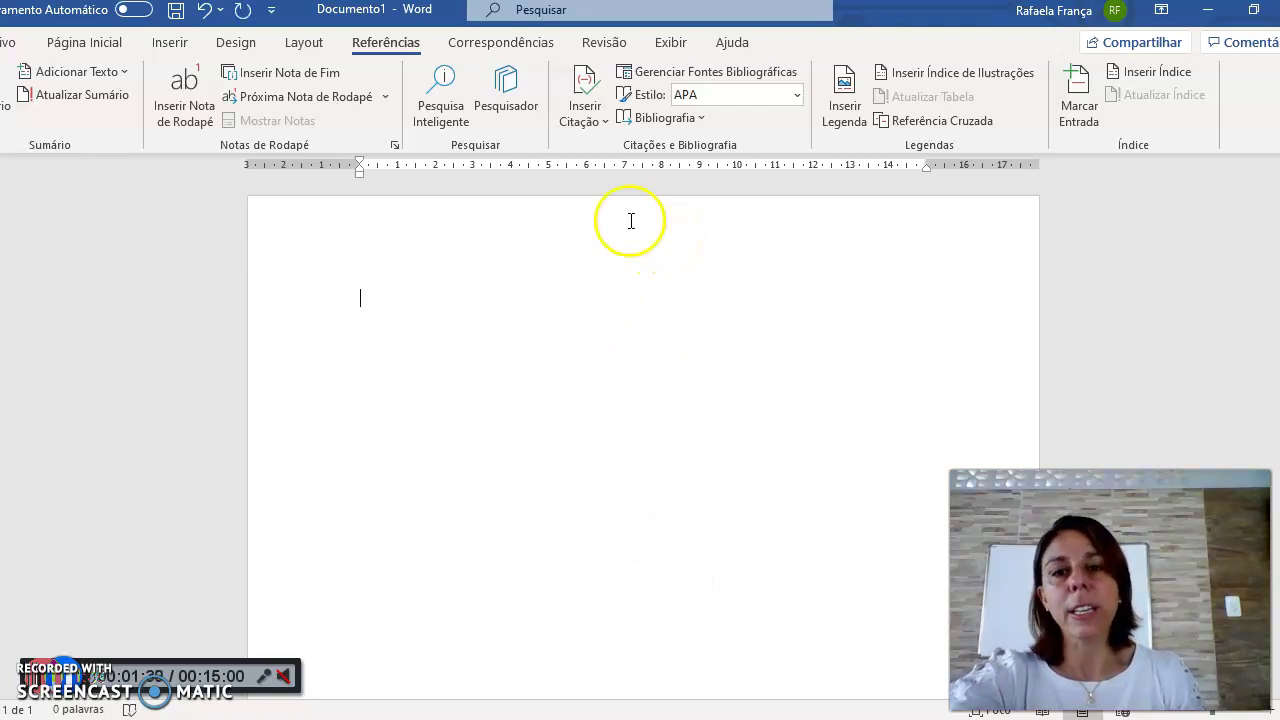
Start a new source in the bibliographic source manager with the type Artigo em um Periódico
click(773, 75)
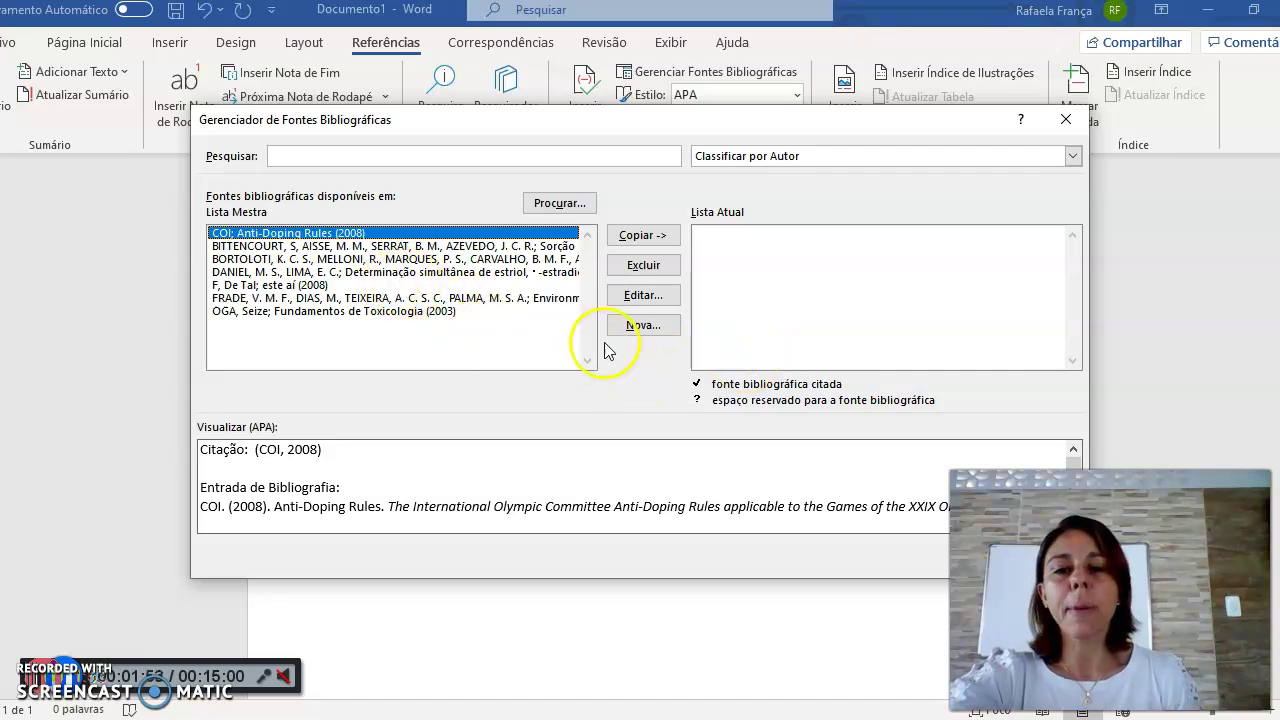
click(640, 326)
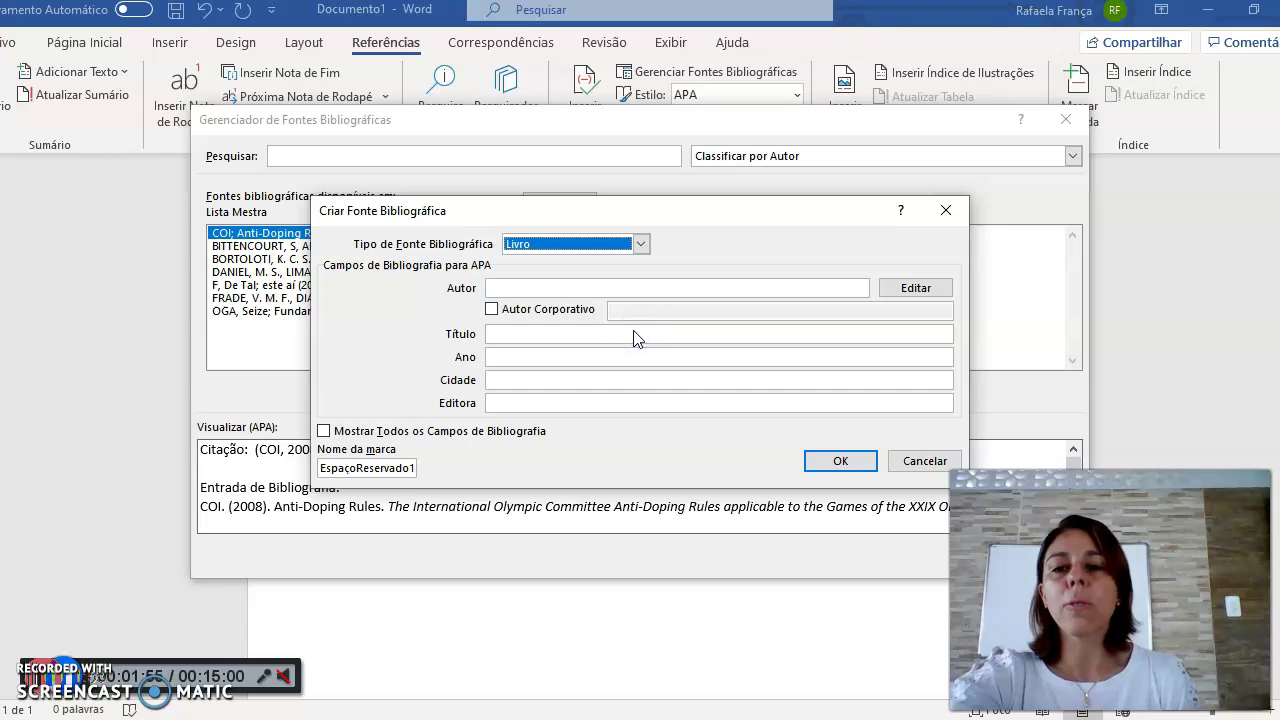
click(641, 246)
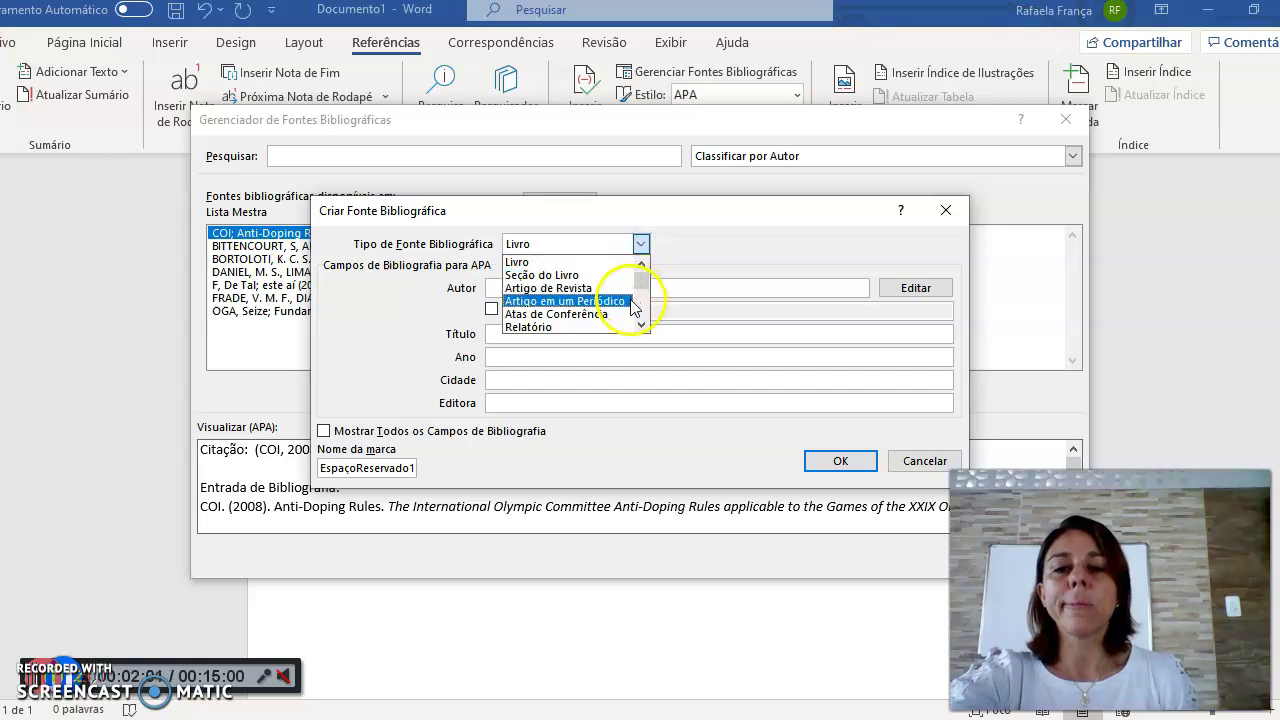
click(632, 302)
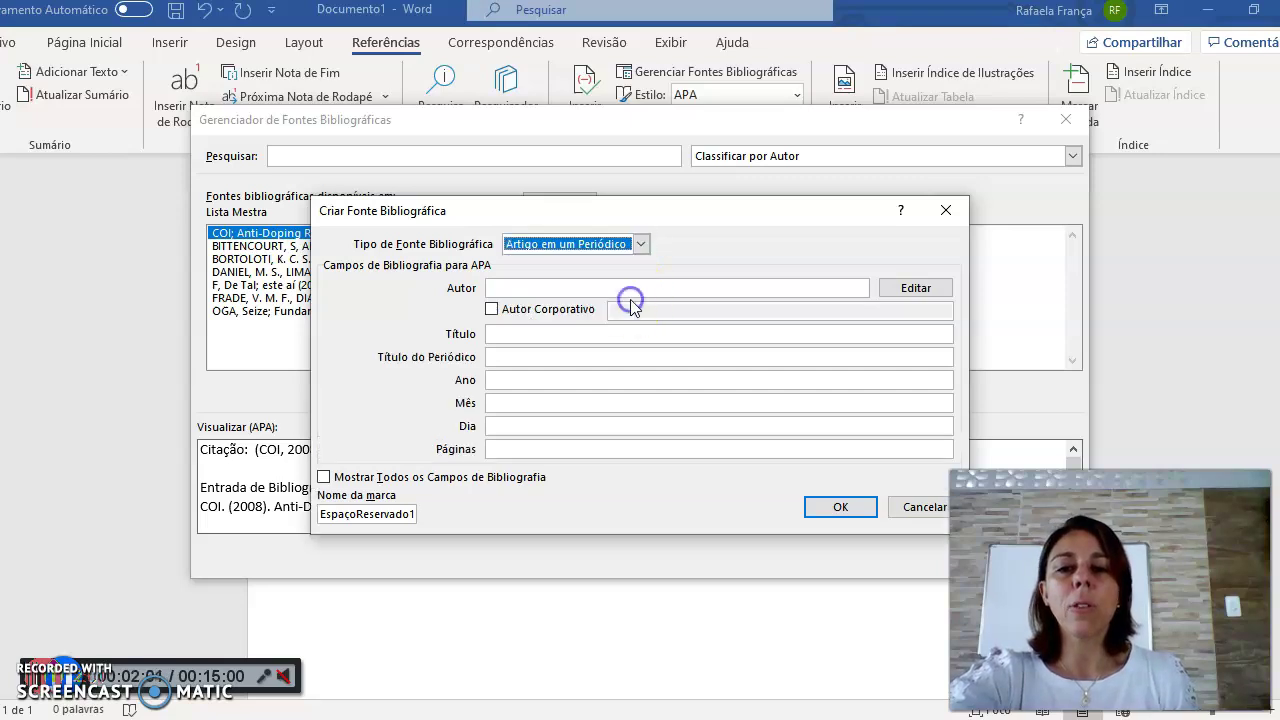
Switch the source type to Artigo de Revista to compare its fields, and return to Artigo em um Periódico
click(641, 245)
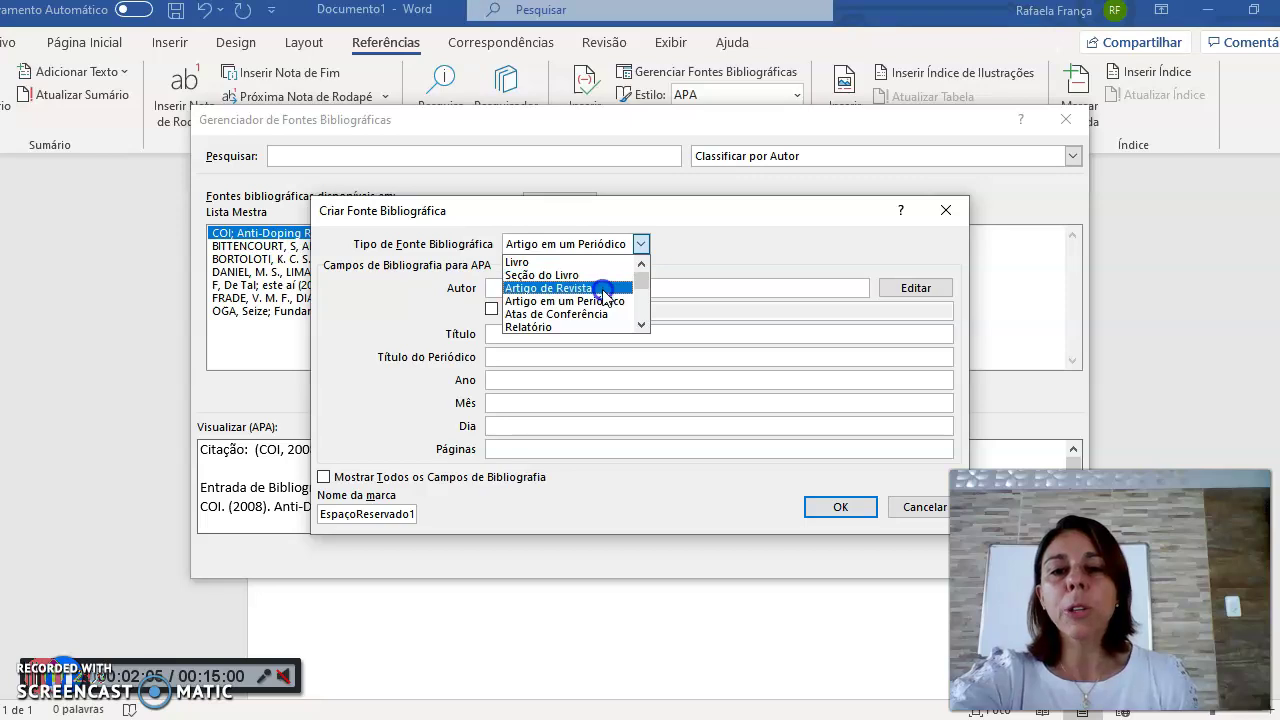
click(604, 290)
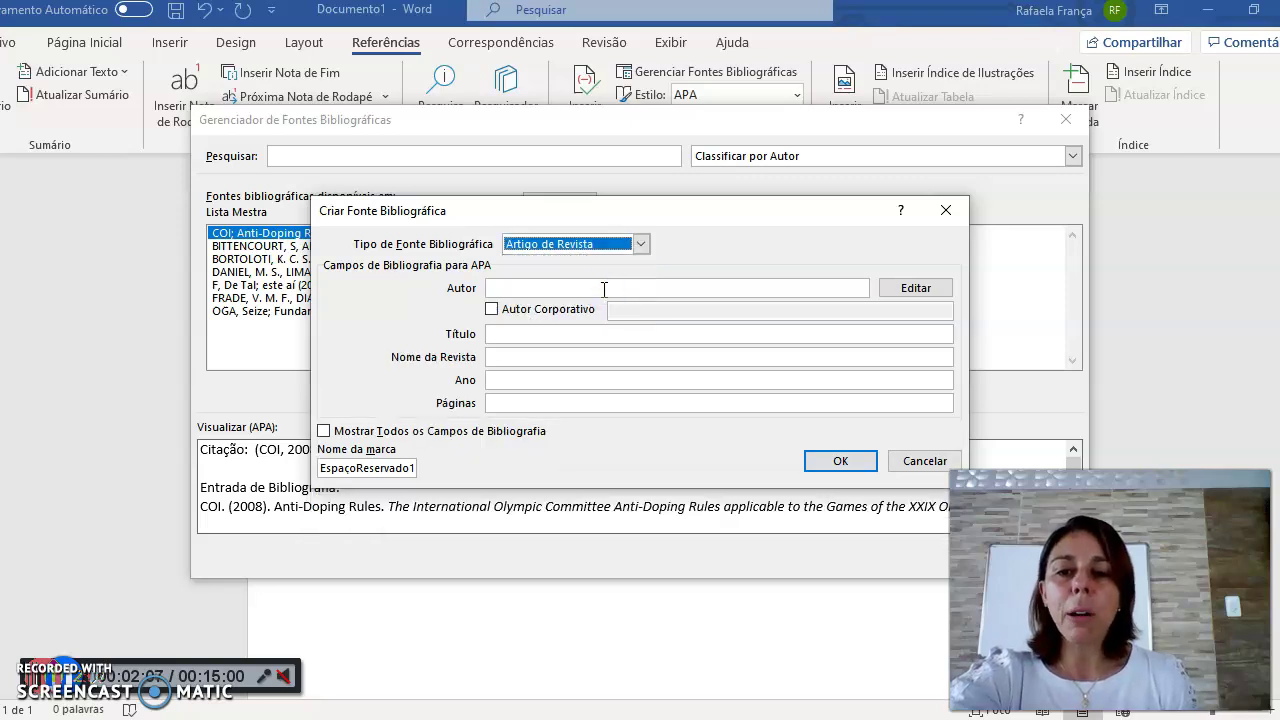
click(640, 244)
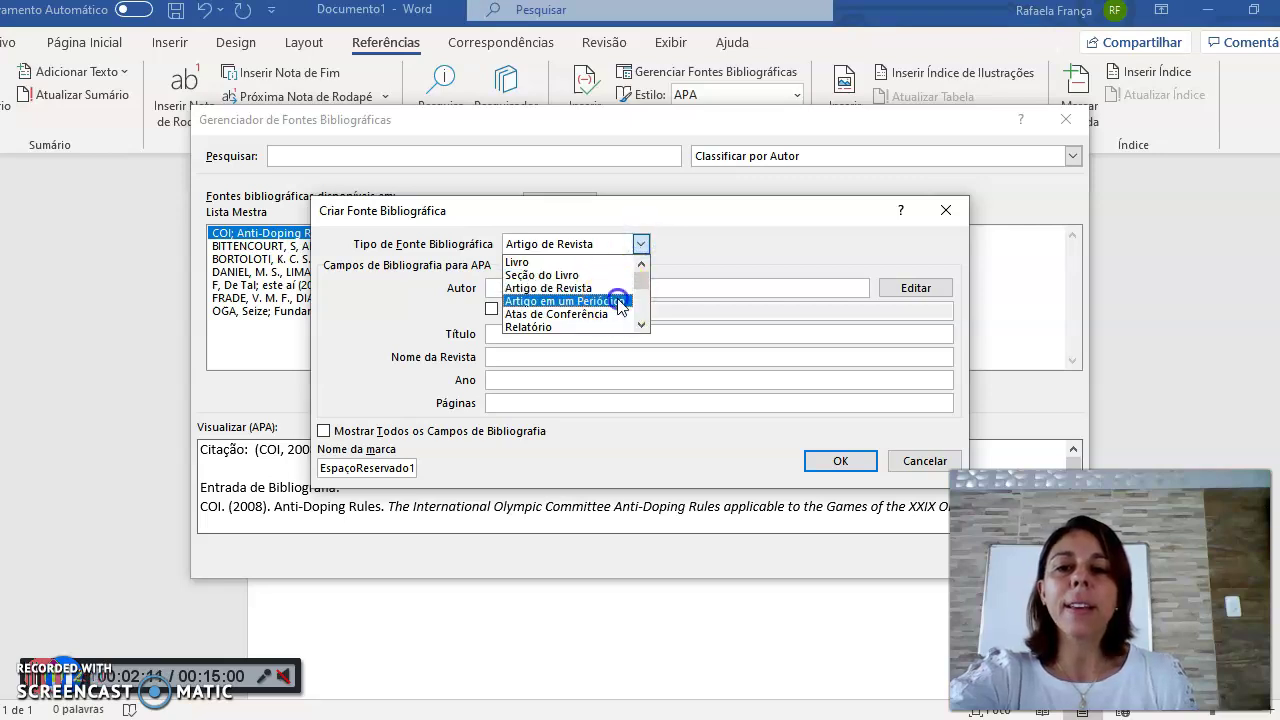
click(618, 300)
Enter the author's surname in capitals followed by the initials as the new source's author
click(592, 289)
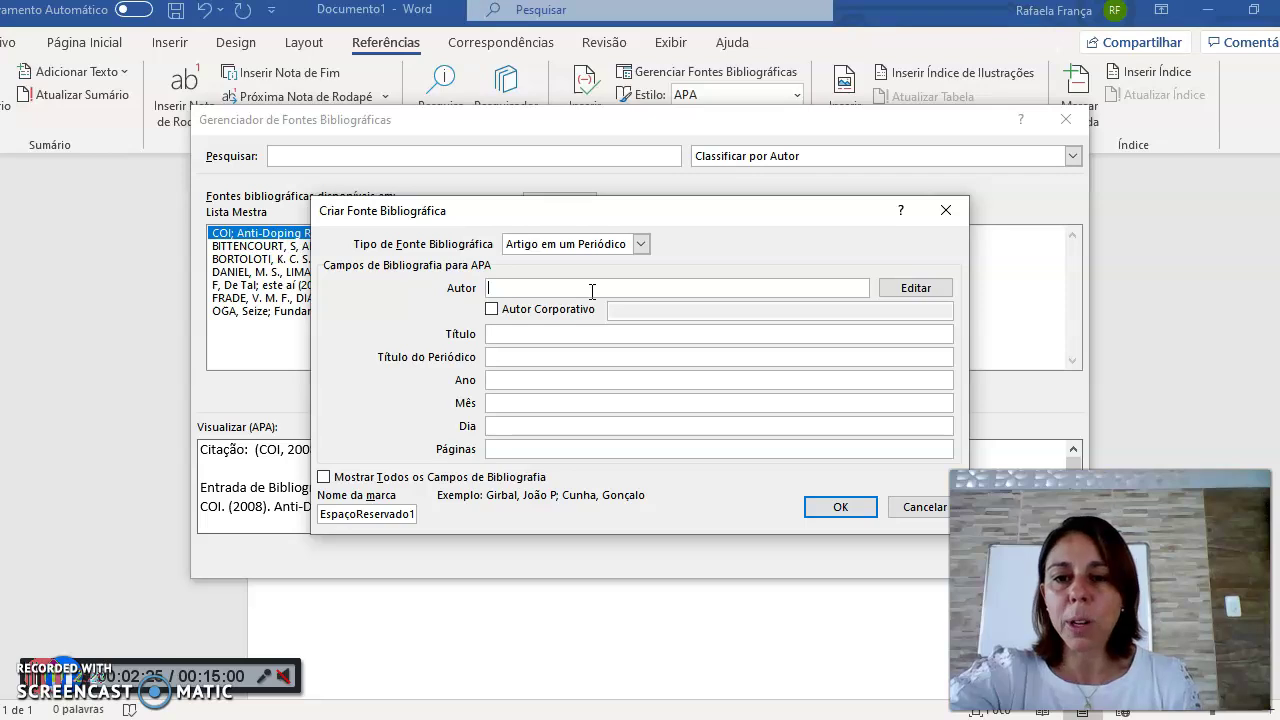
text(F)
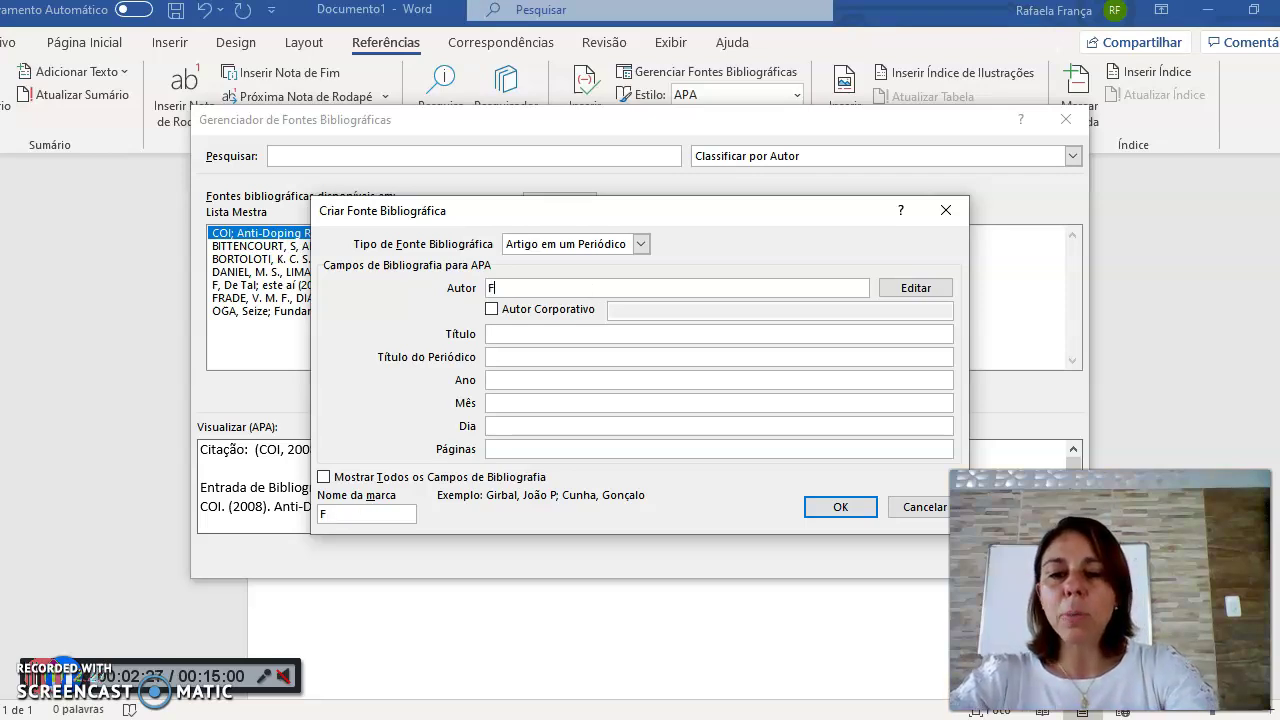
text(RANÇA,)
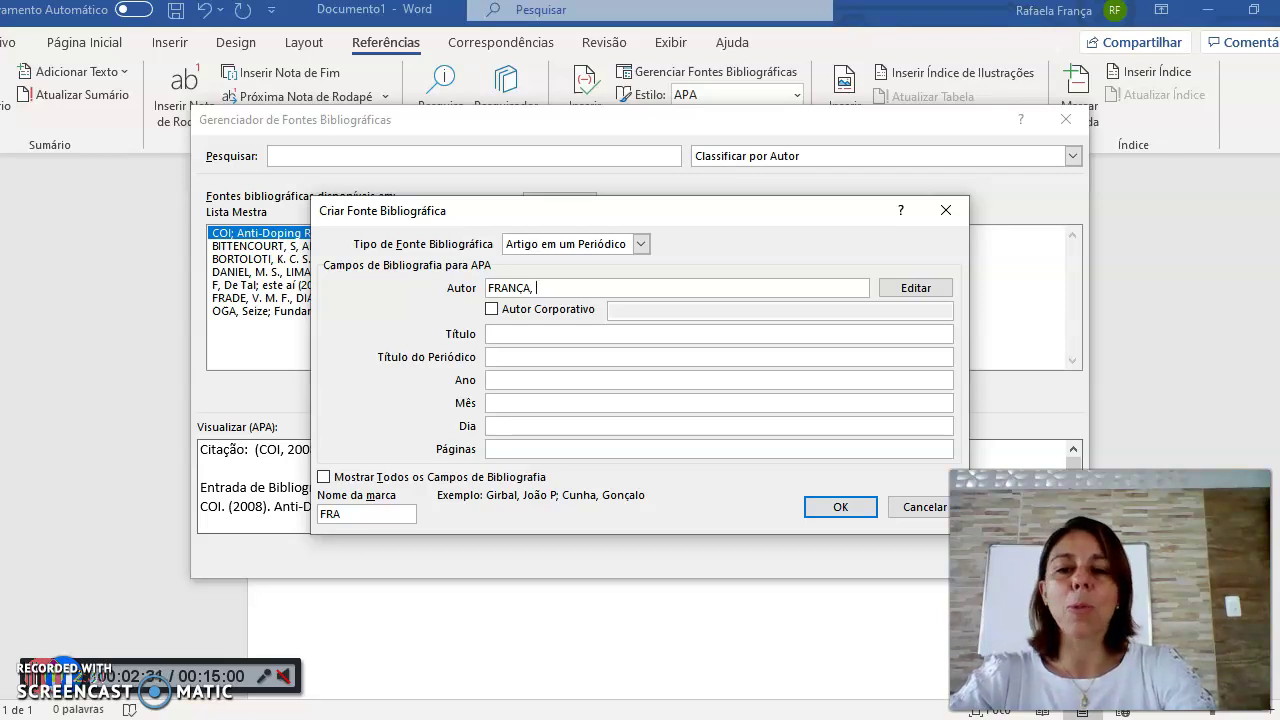
text( R.)
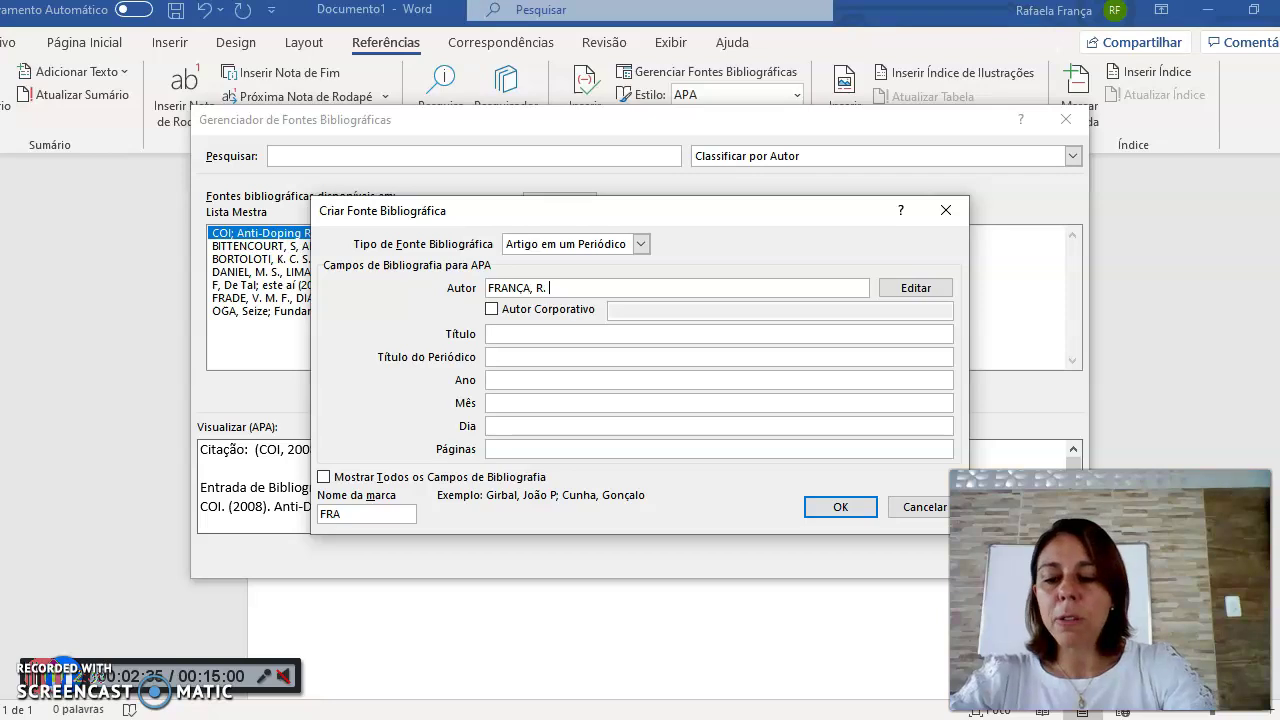
text( F.;)
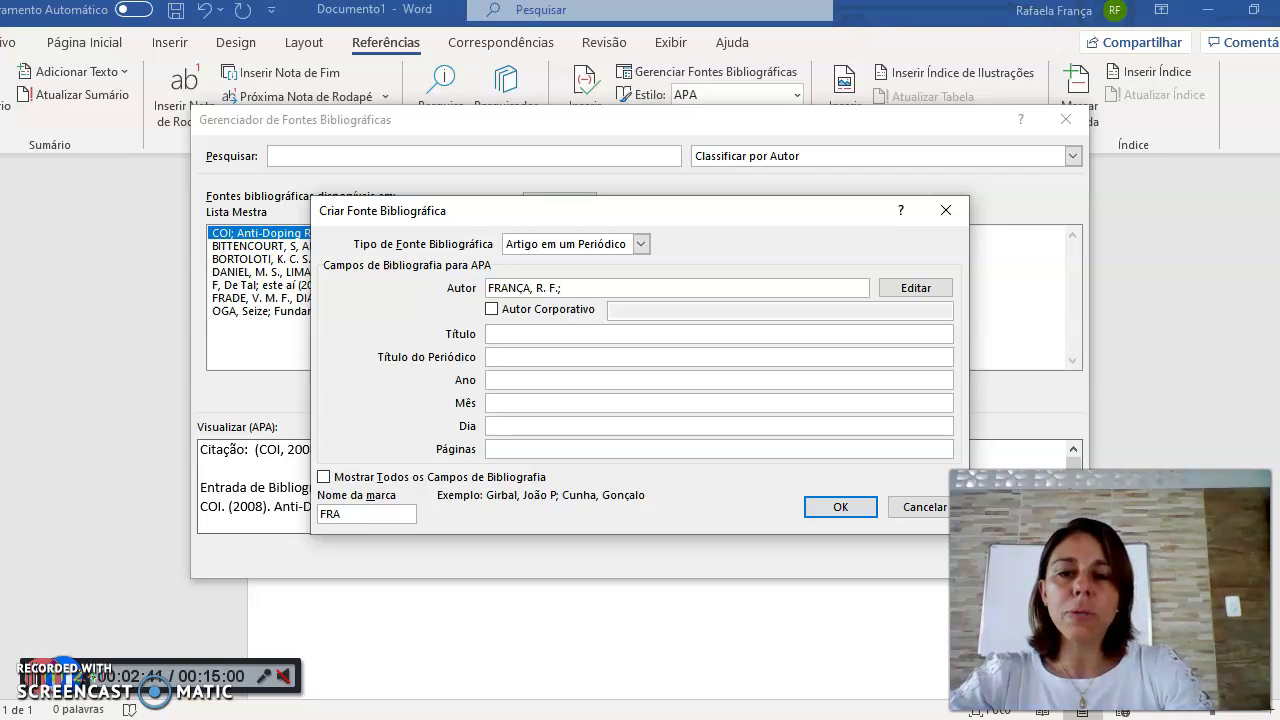
key(BackSpace)
Set the article title of the new source to "Nome do artigo"
click(543, 333)
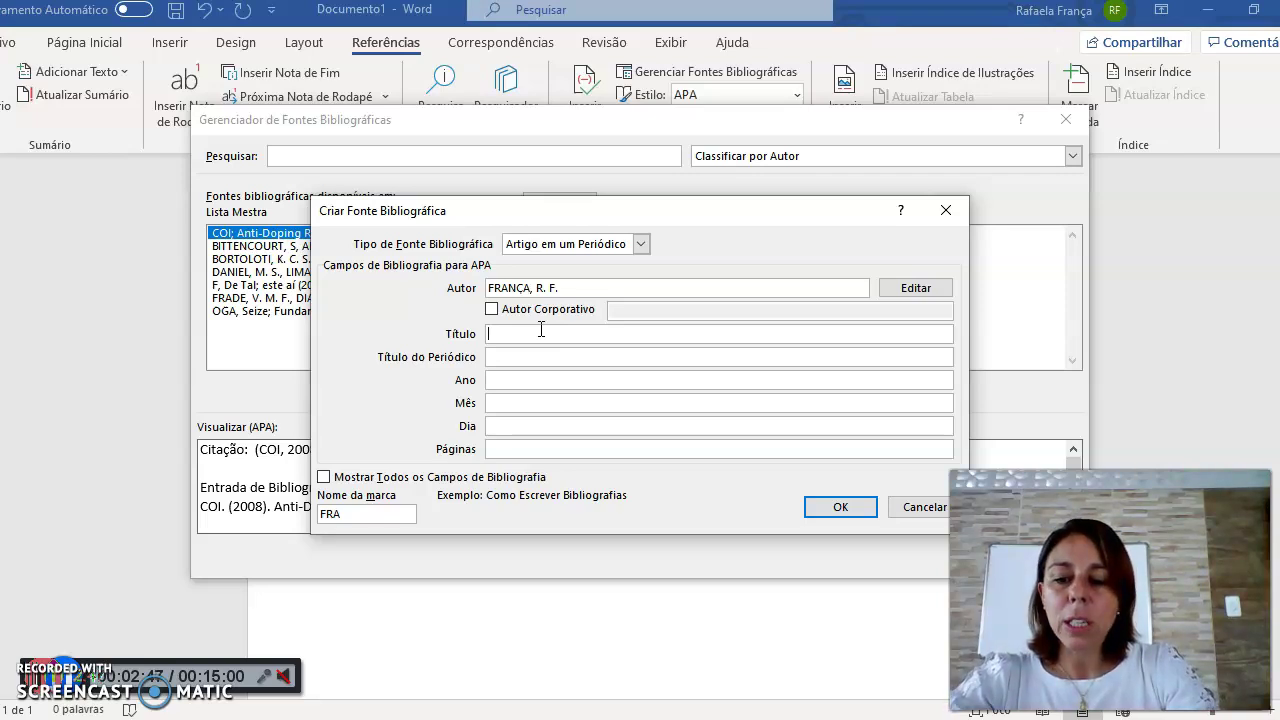
text(NOME )
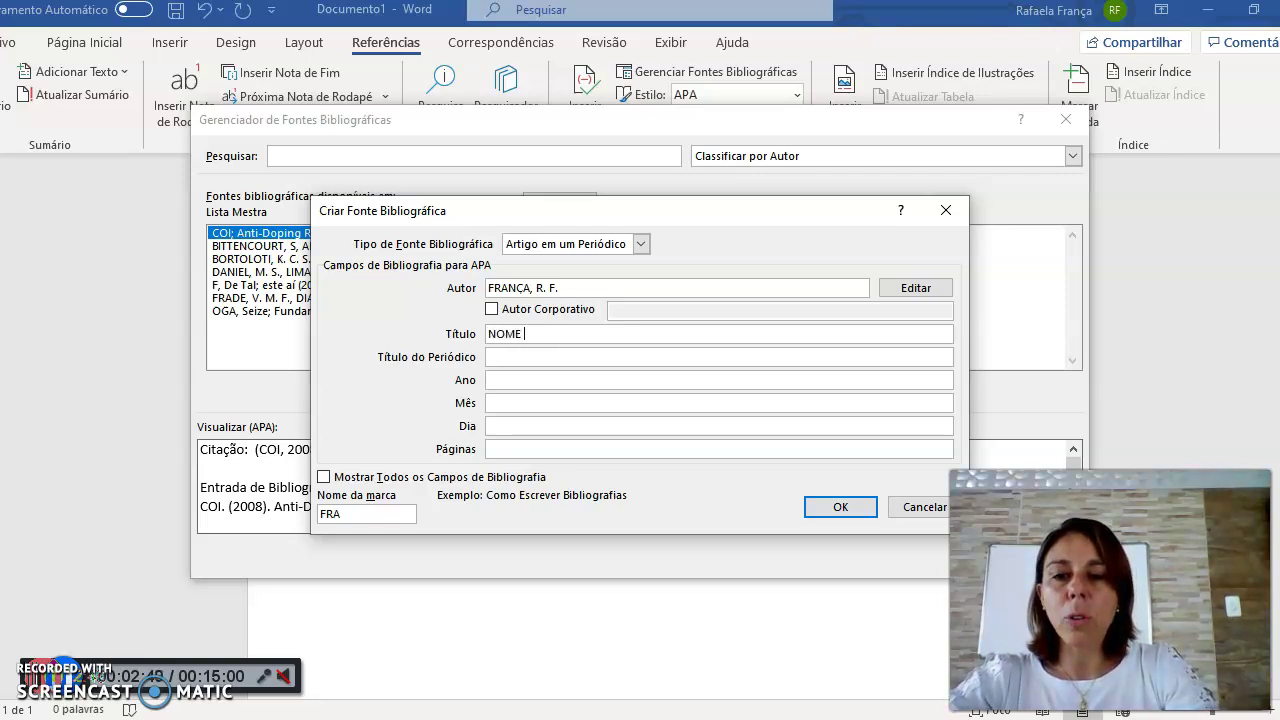
text(DO)
key(BackSpace)
key(BackSpace)
key(BackSpace)
key(BackSpace)
key(BackSpace)
key(BackSpace)
key(BackSpace)
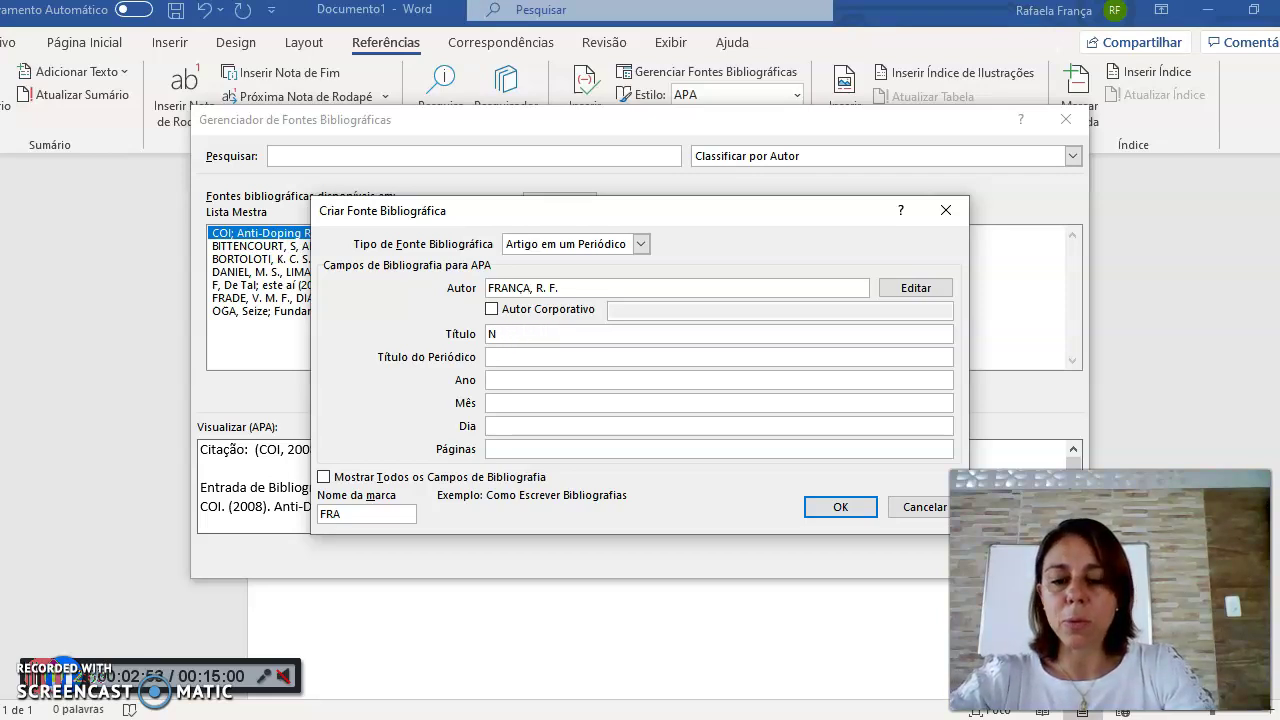
text(ome do artigo)
Set the periodical title to "Nome da revista" and the year to 2020
click(512, 357)
text(Nome da revi)
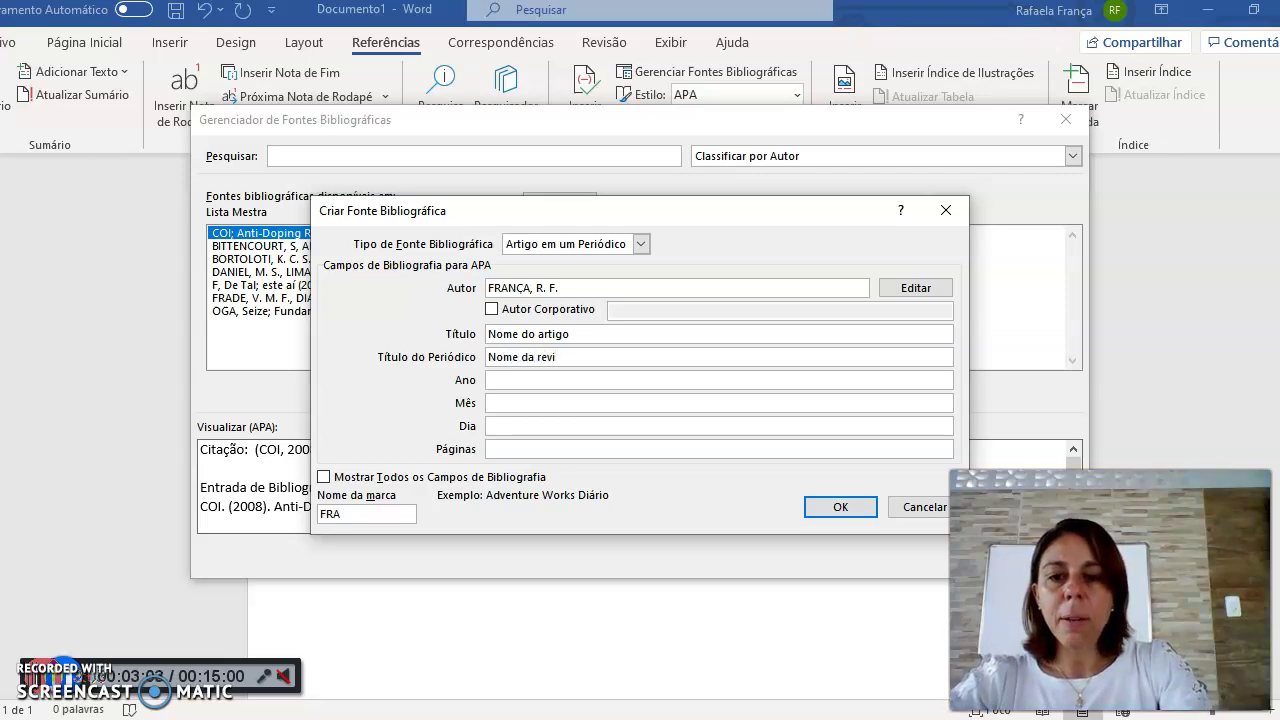
text(sta)
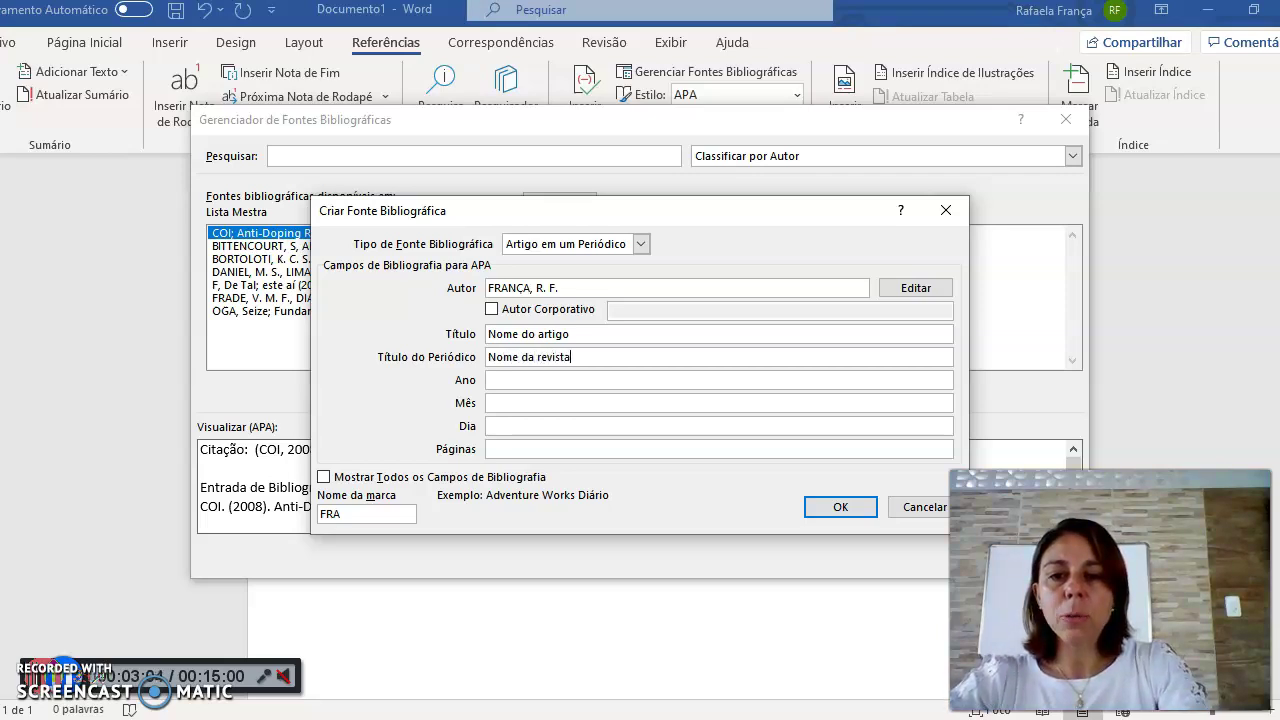
click(497, 380)
text(2020)
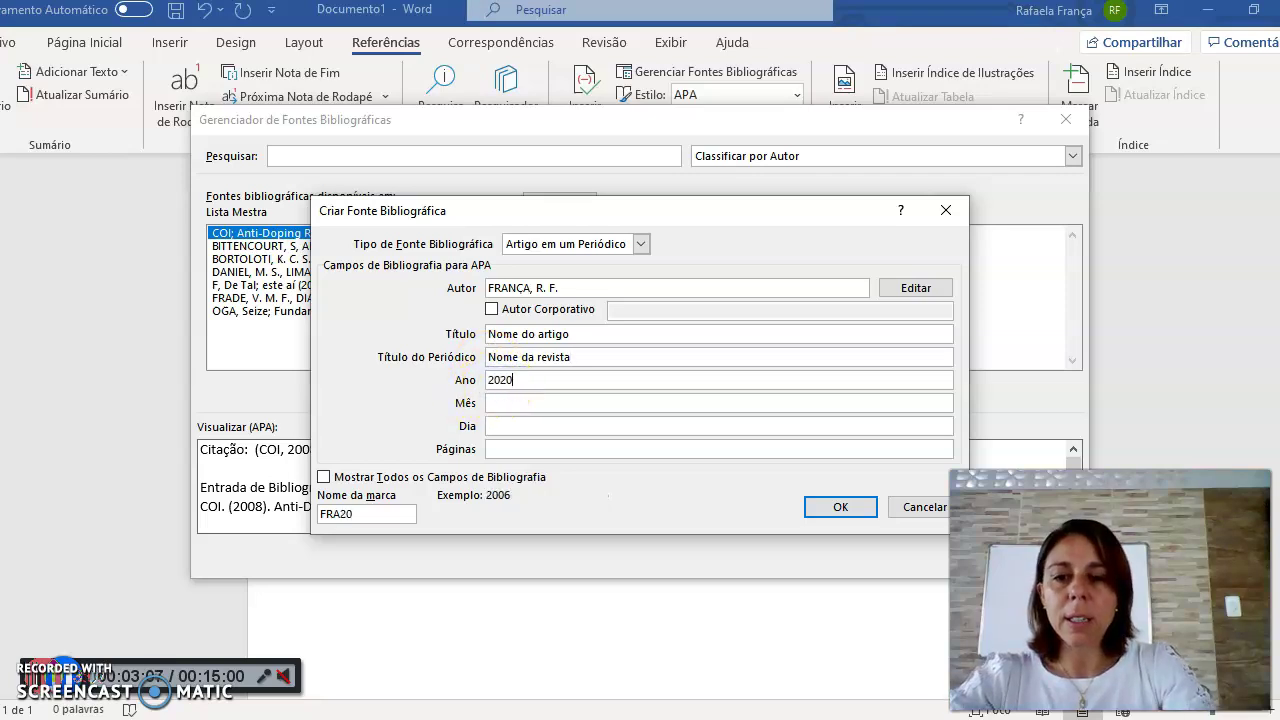
Complete the publication details with month "mar", day 30 and pages 2-12
click(495, 402)
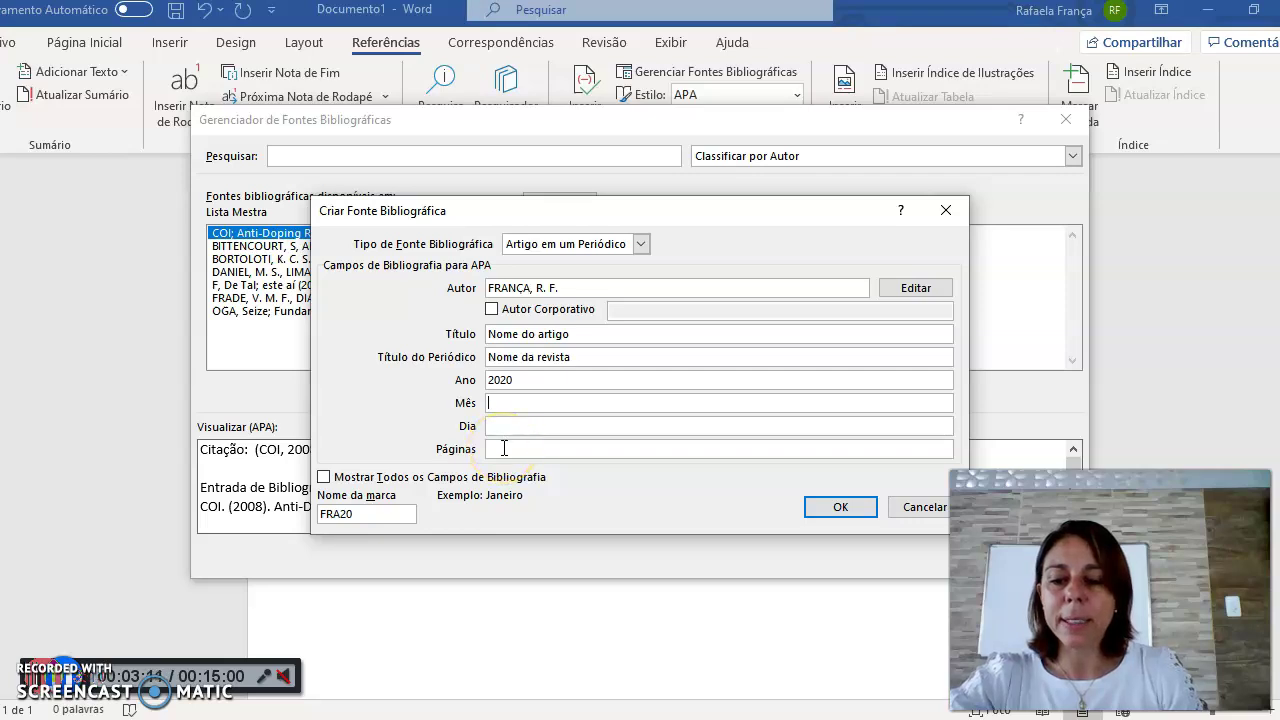
text(mar)
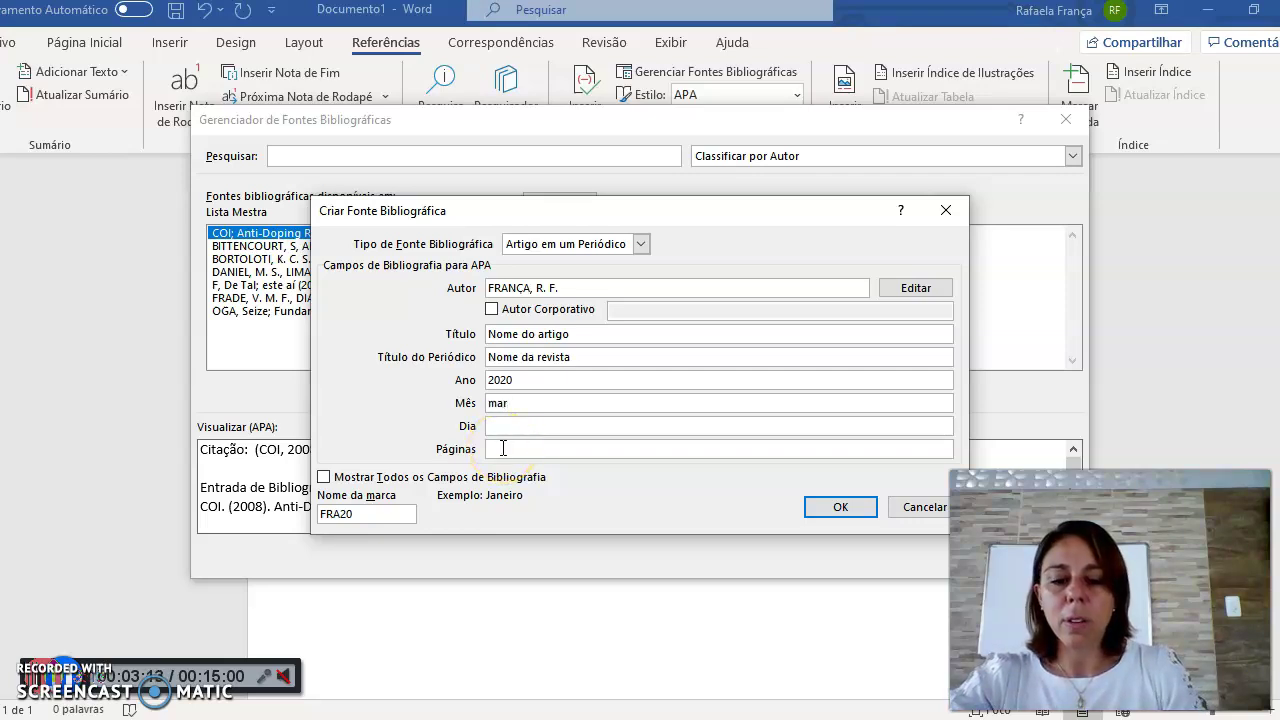
click(524, 425)
text(2)
key(BackSpace)
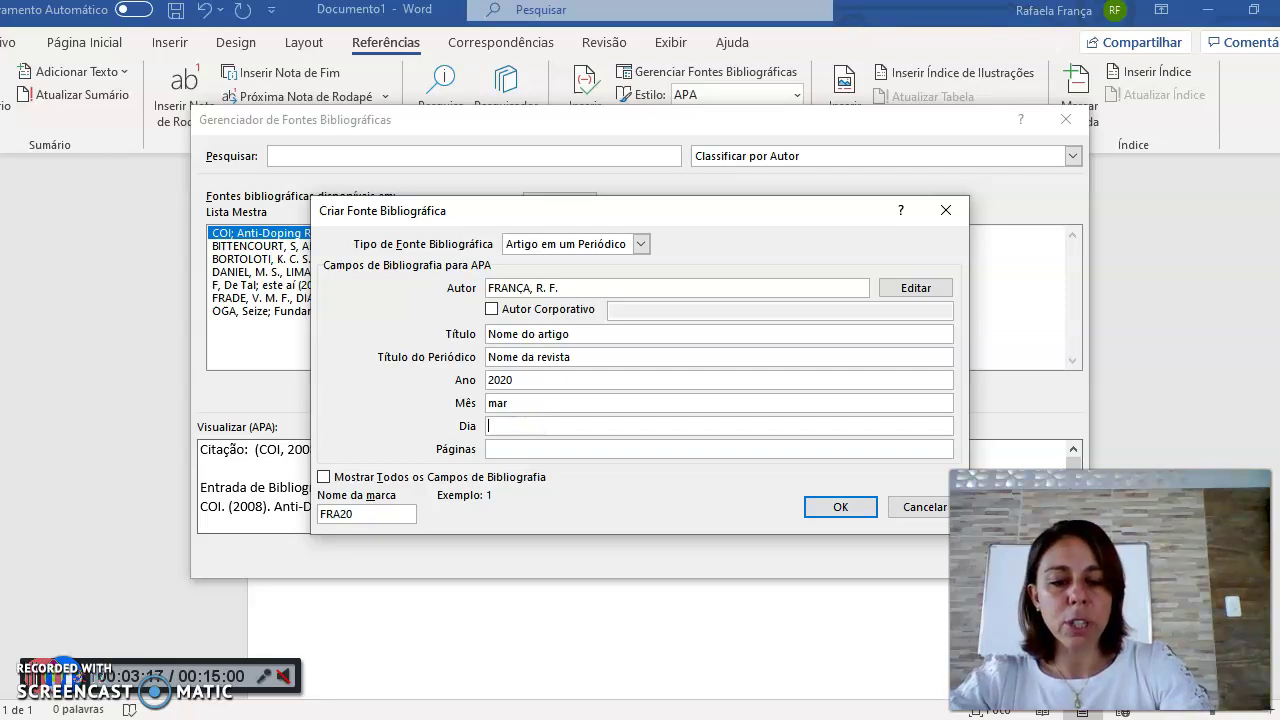
text(30)
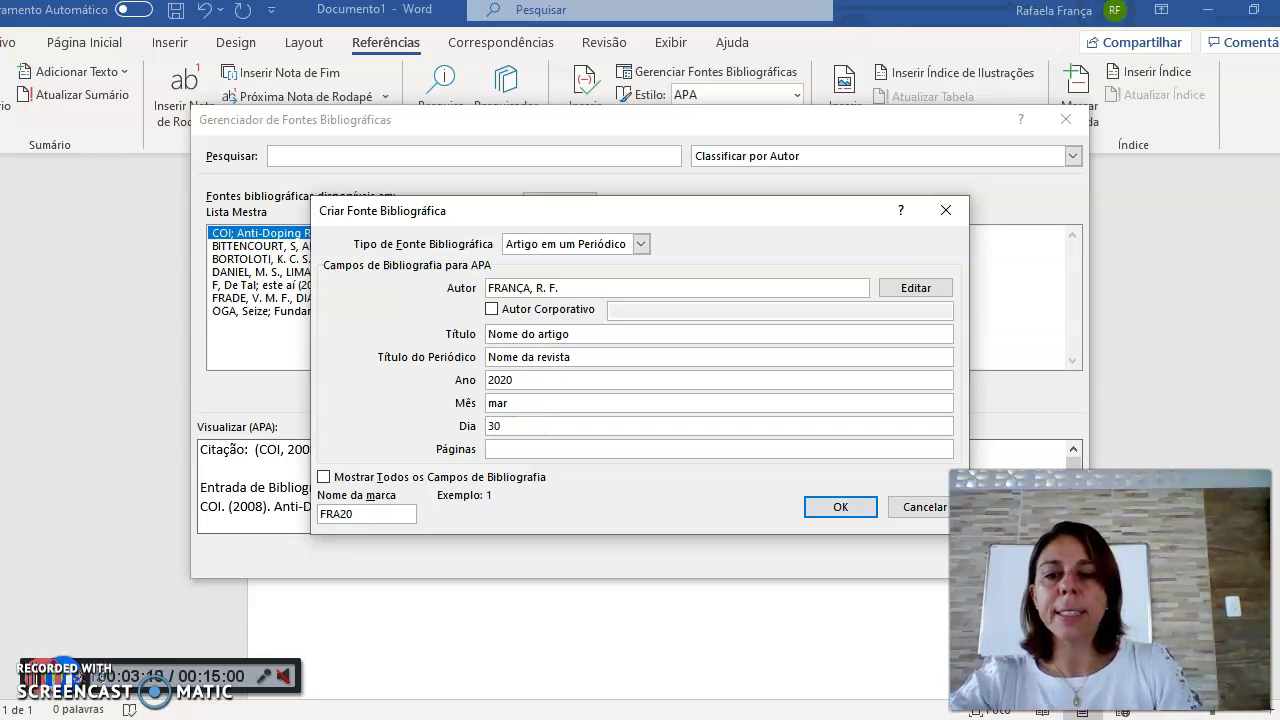
click(504, 449)
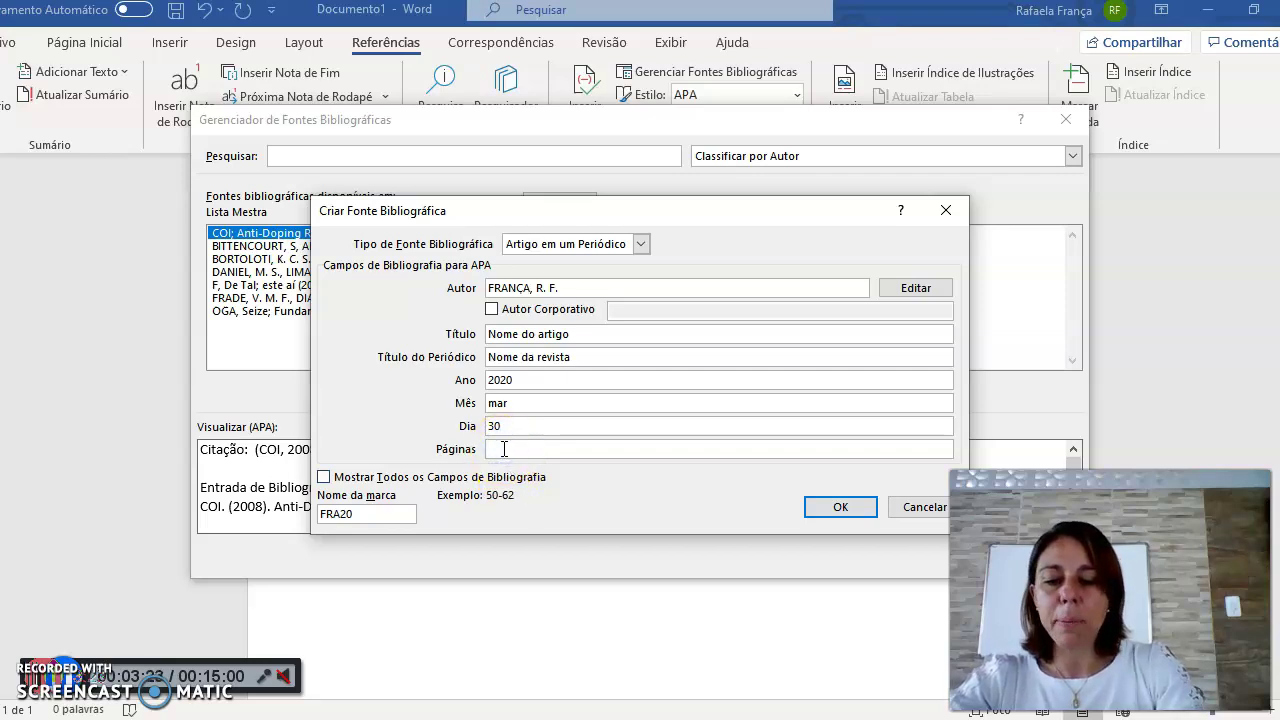
text(2-12)
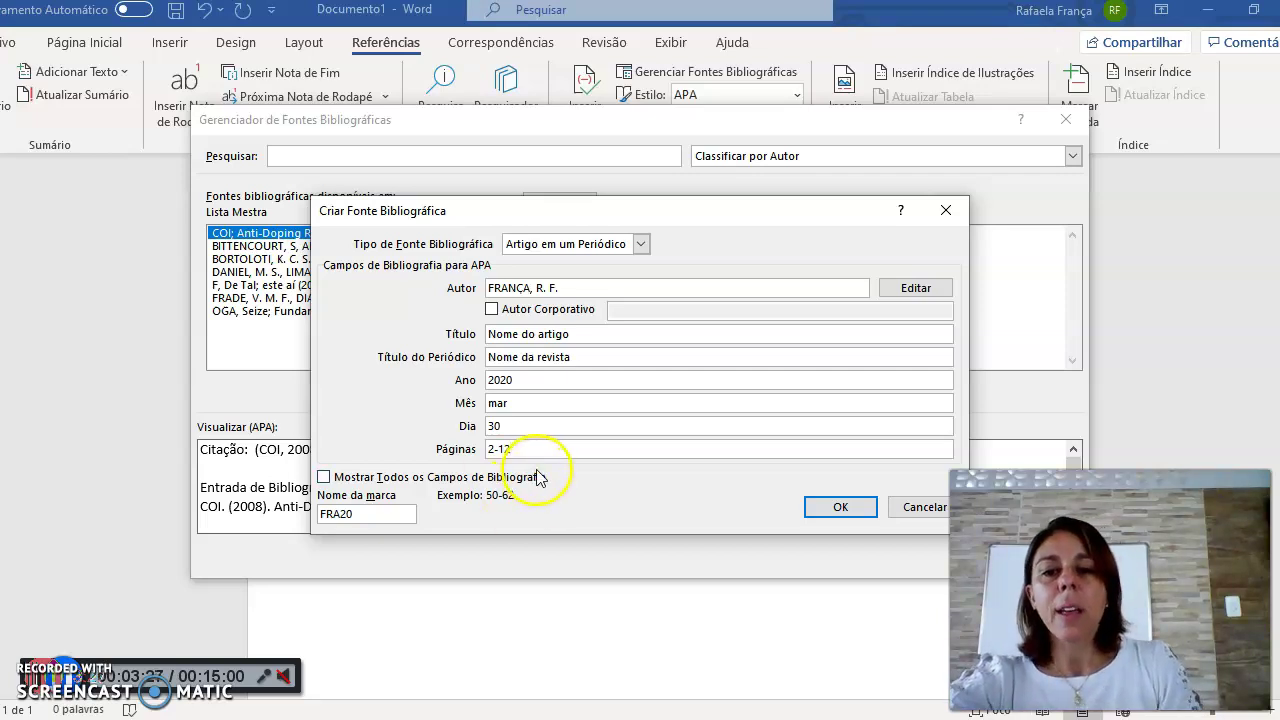
Check which filled-in fields the Artigo de Revista type keeps, and restore the type Artigo em um Periódico
click(640, 244)
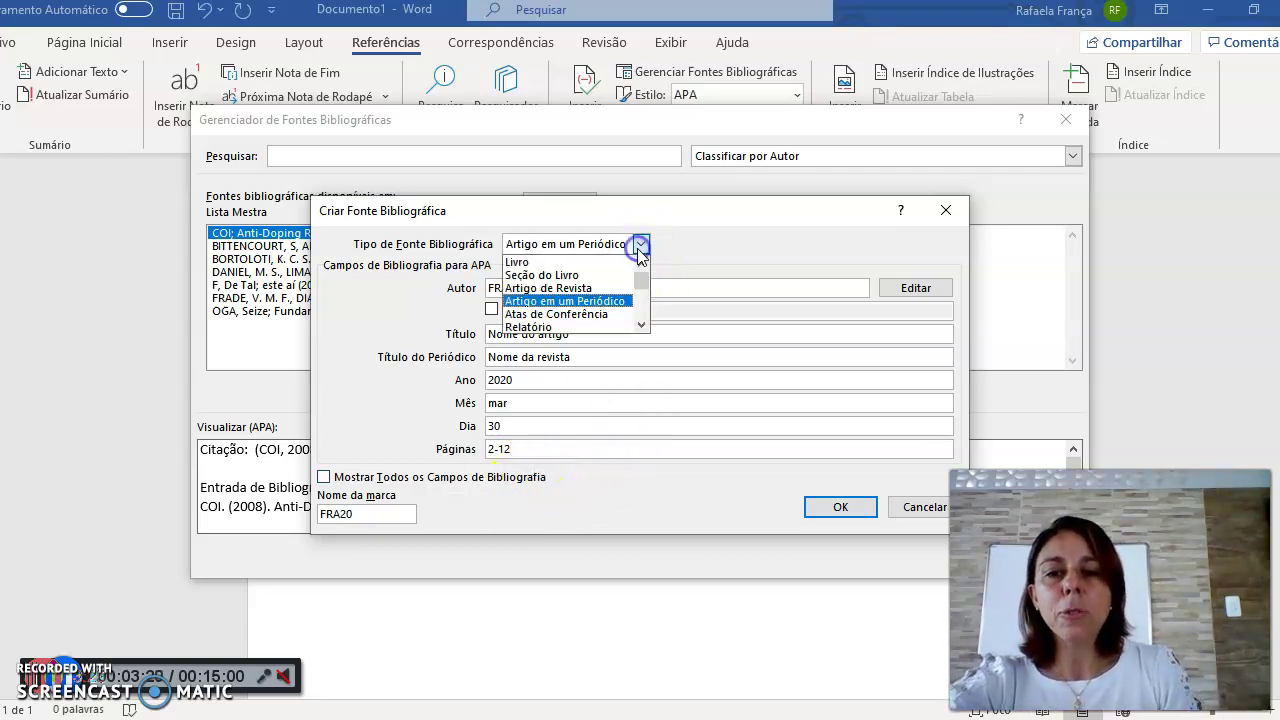
click(612, 288)
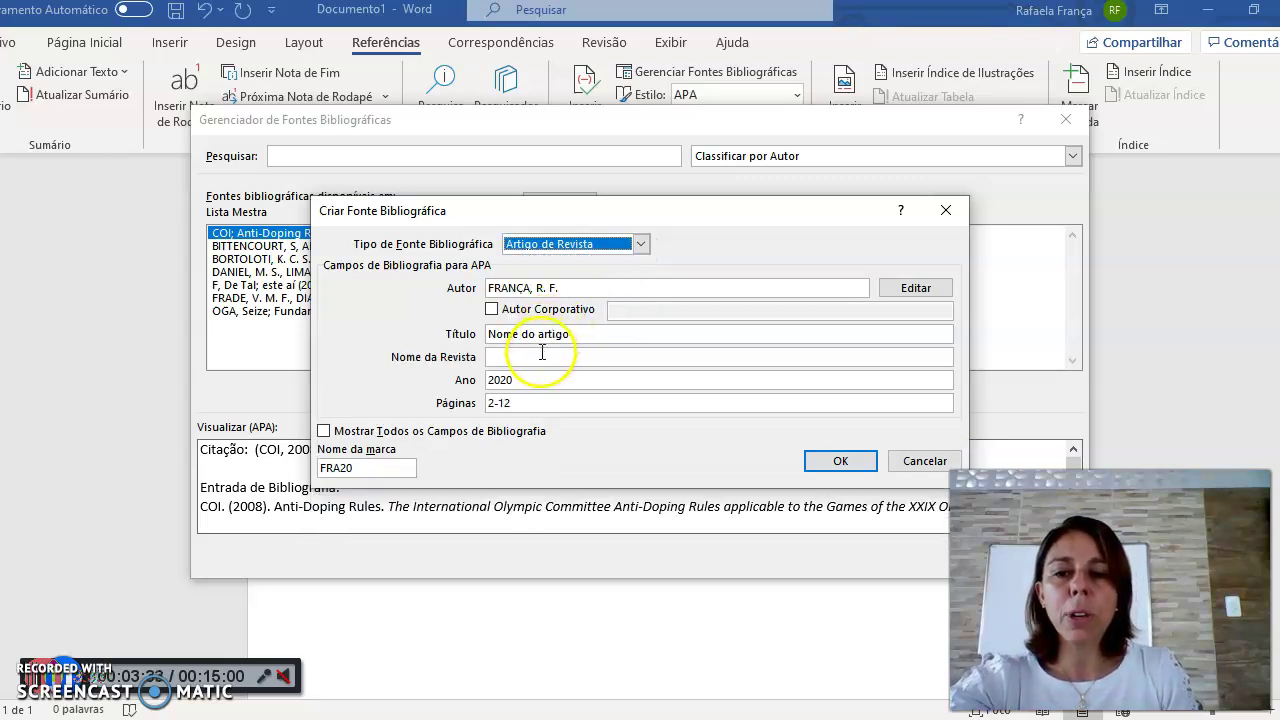
click(640, 245)
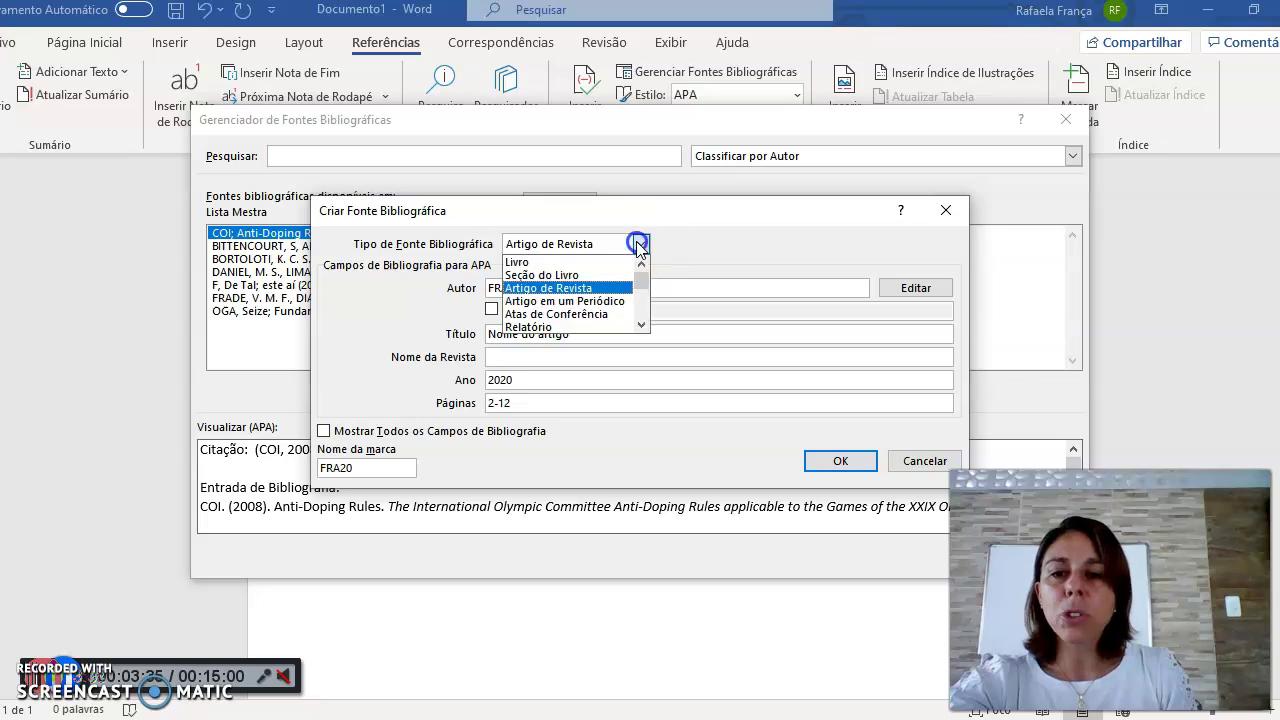
click(616, 301)
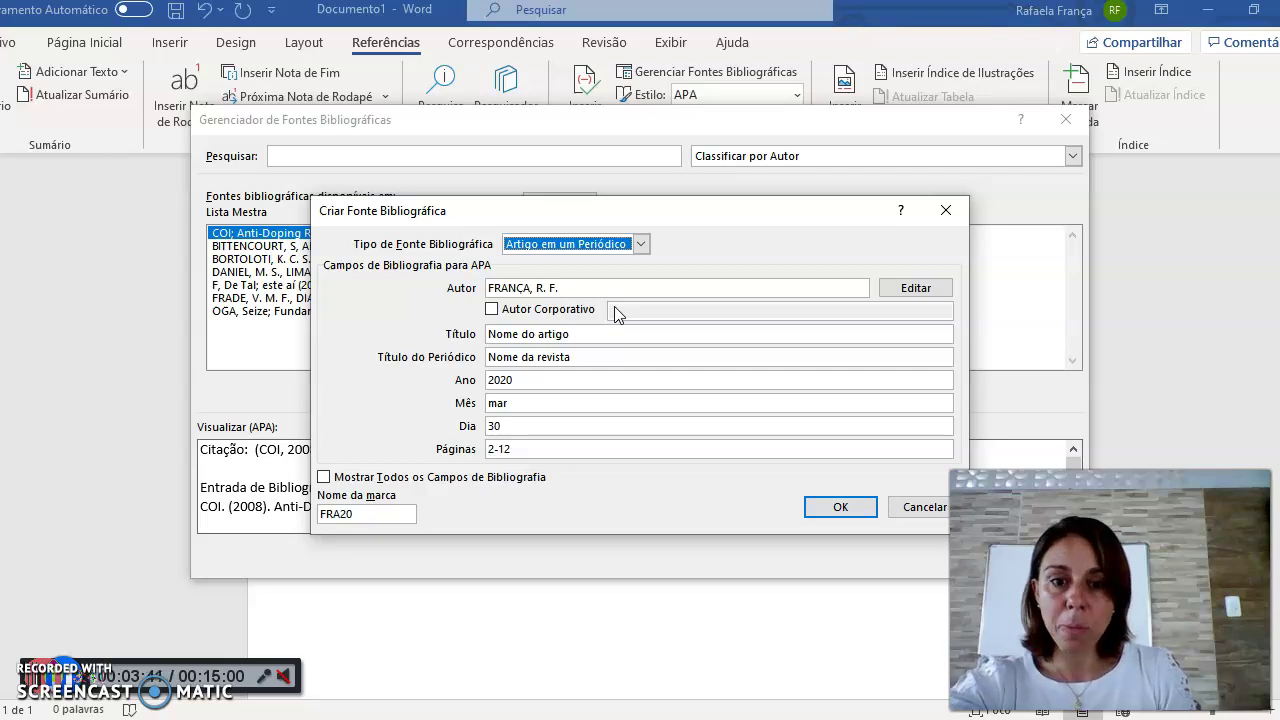
Save the new article source and preview the "Fundamentos de Toxicologia" entry in the master list
click(828, 509)
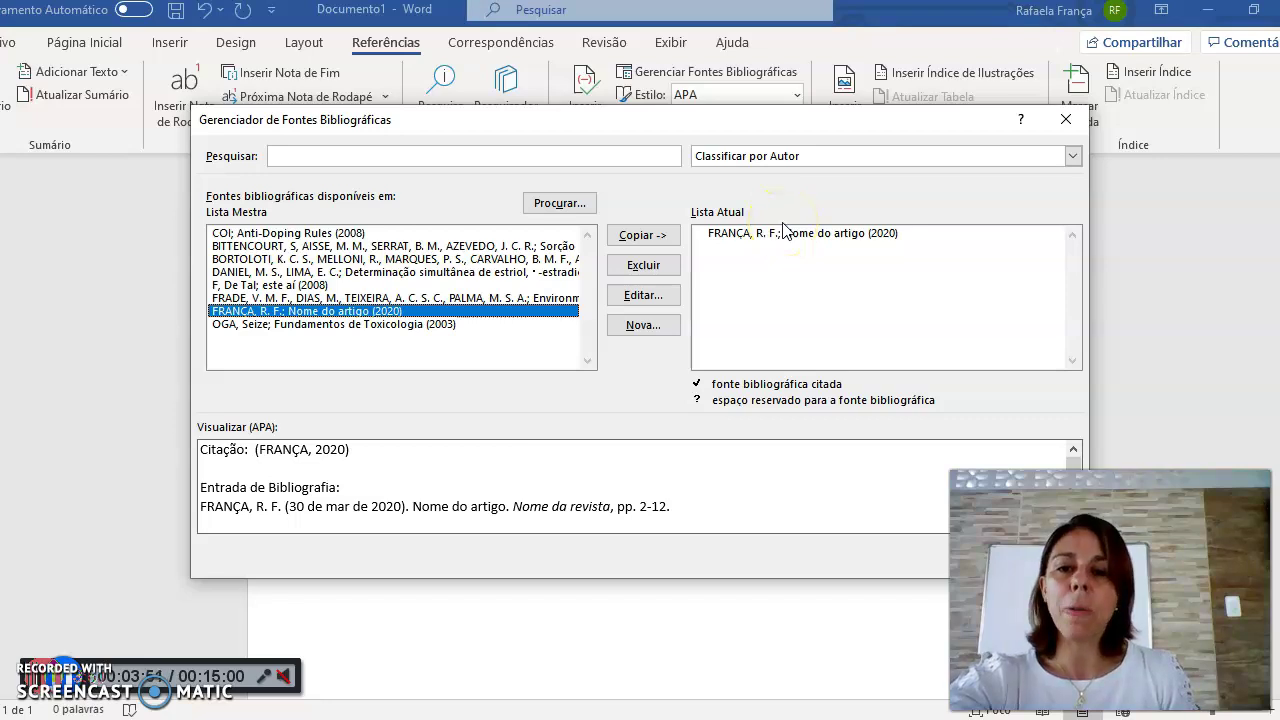
click(527, 308)
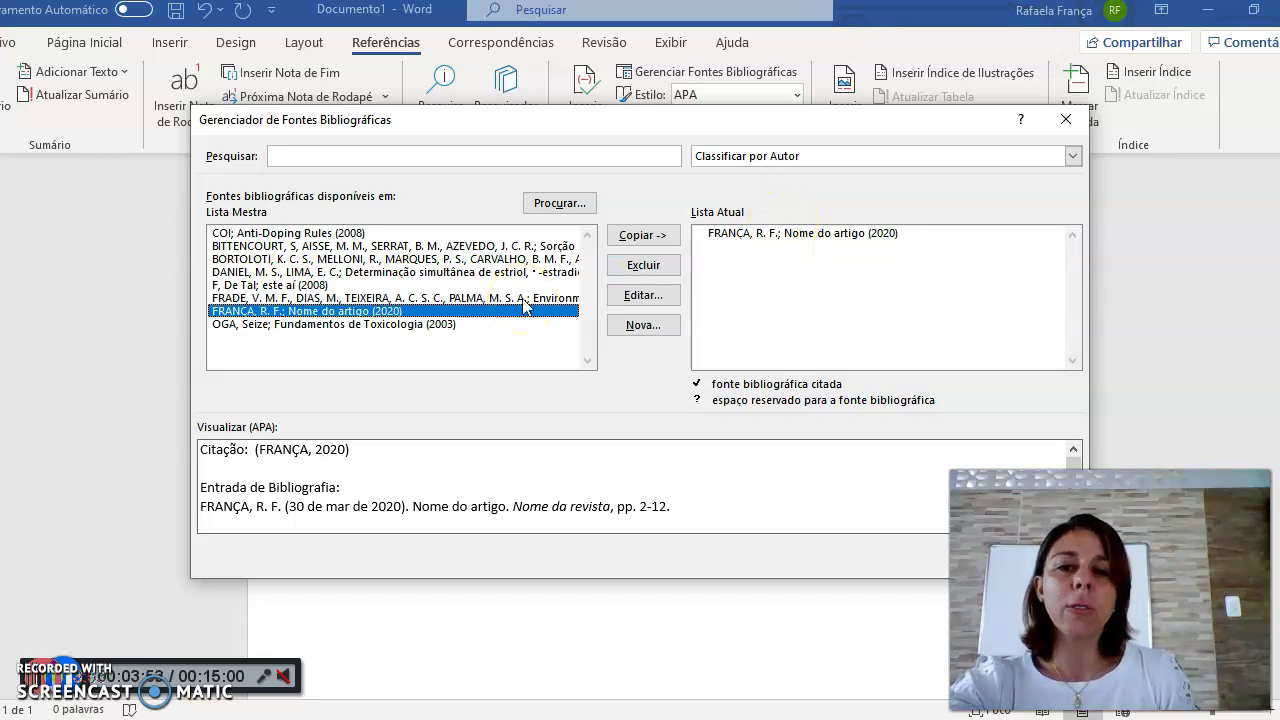
click(434, 325)
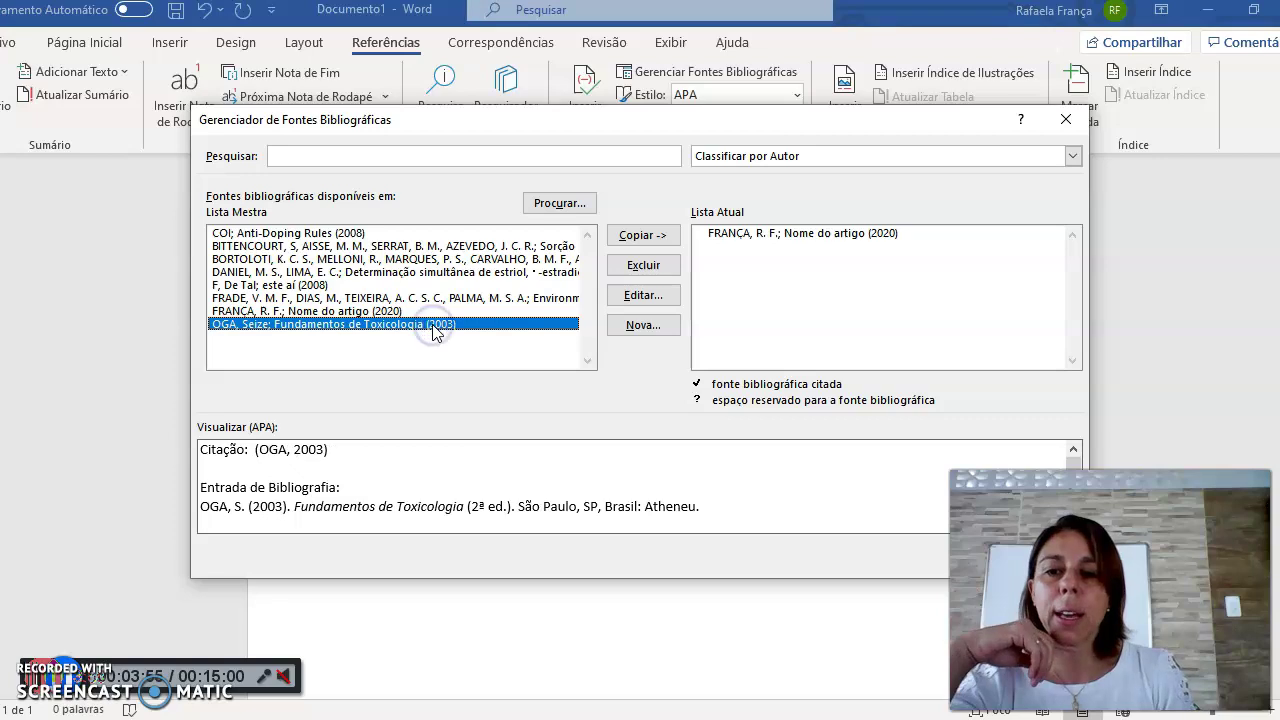
Copy the "Fundamentos de Toxicologia" source from the master list to the document's current list and close the source manager
click(626, 238)
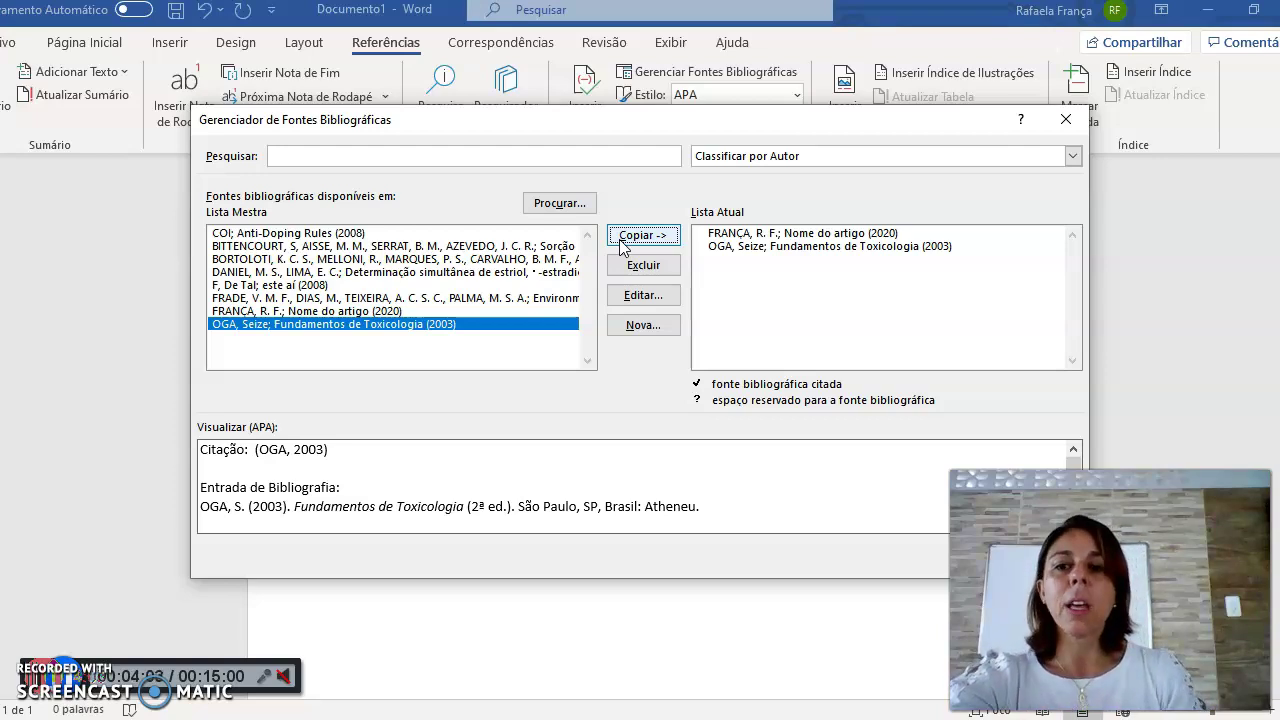
click(918, 203)
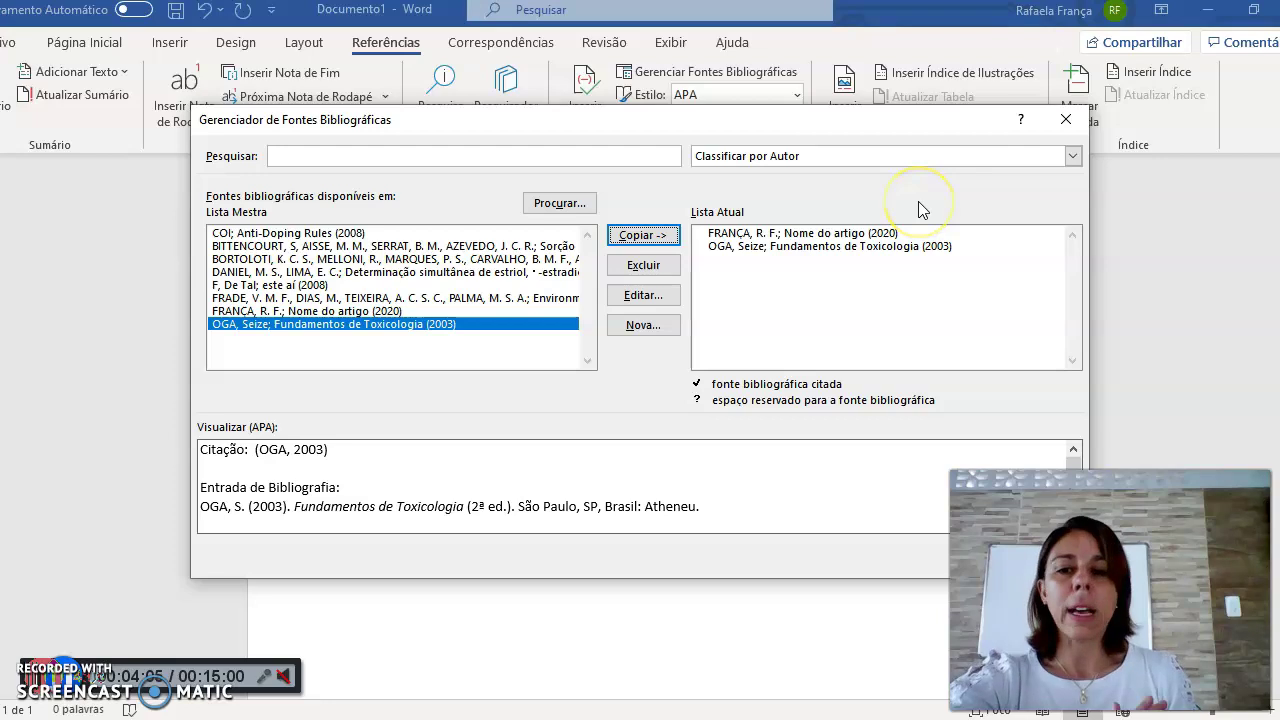
click(1066, 121)
Write the sample text "Dfjgkg" in the document and insert a citation of the 2020 source "Nome do artigo" after it
click(625, 285)
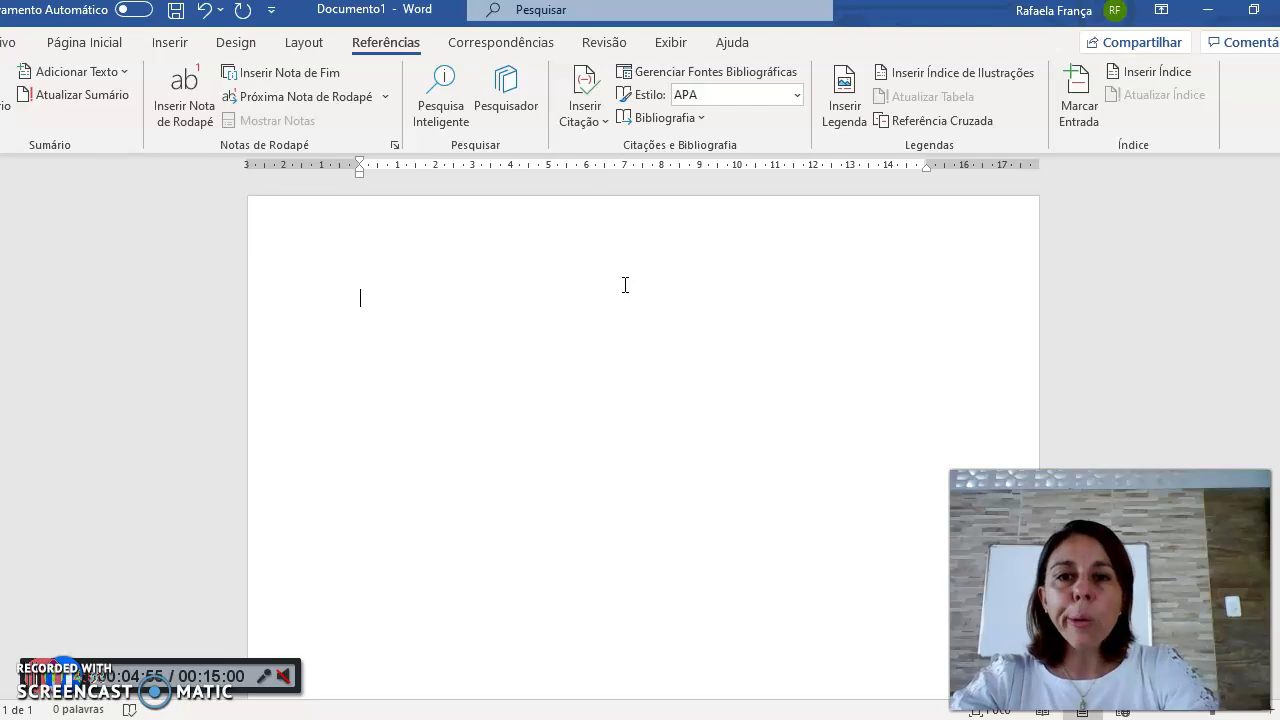
text(dfjgkg)
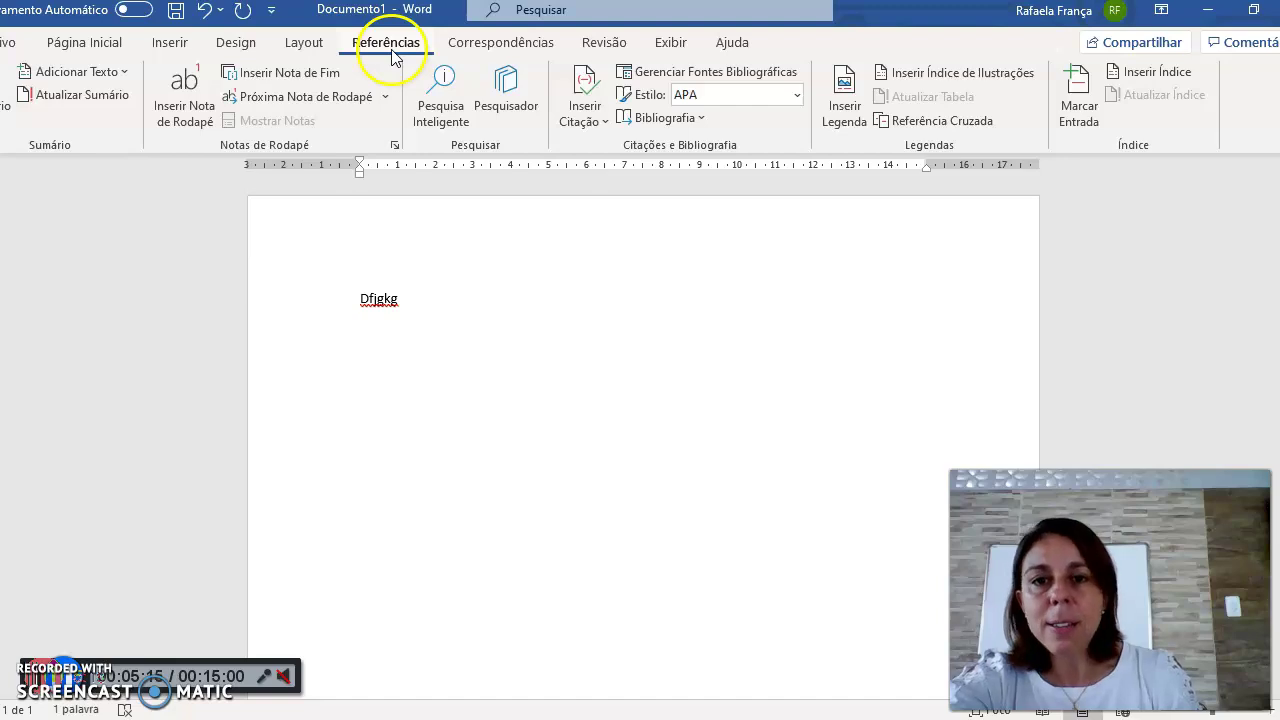
click(580, 119)
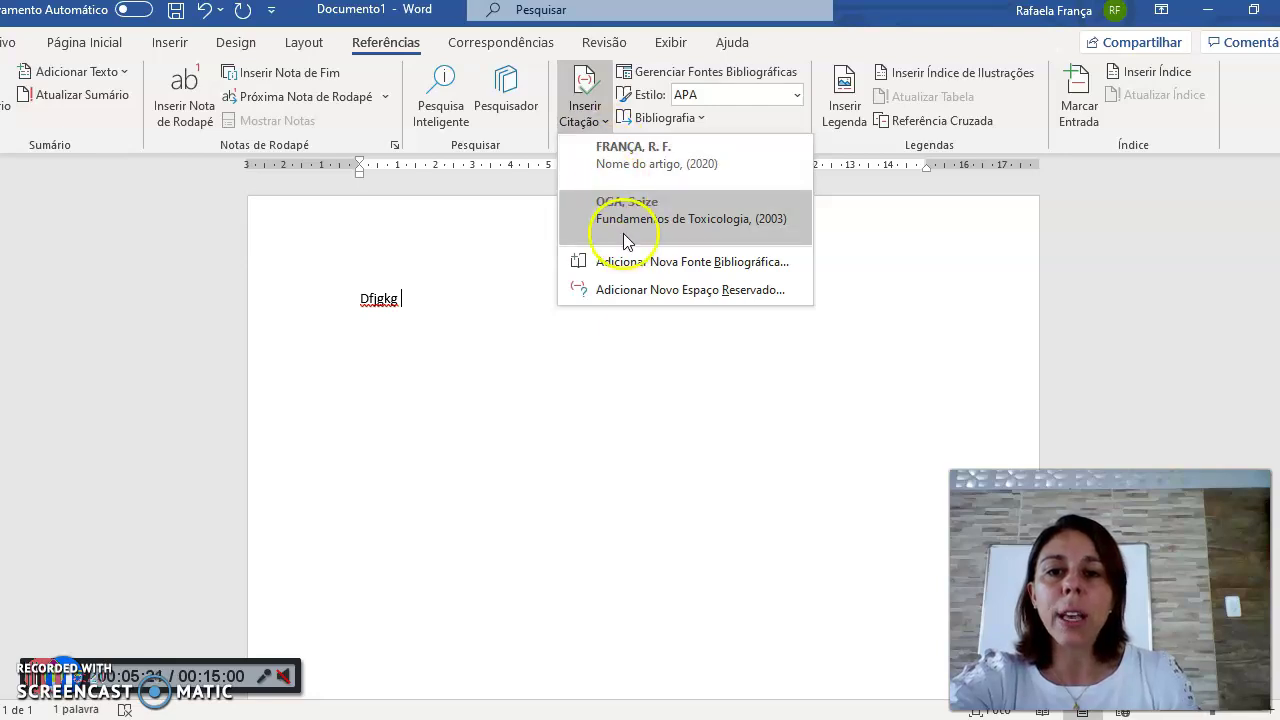
click(622, 175)
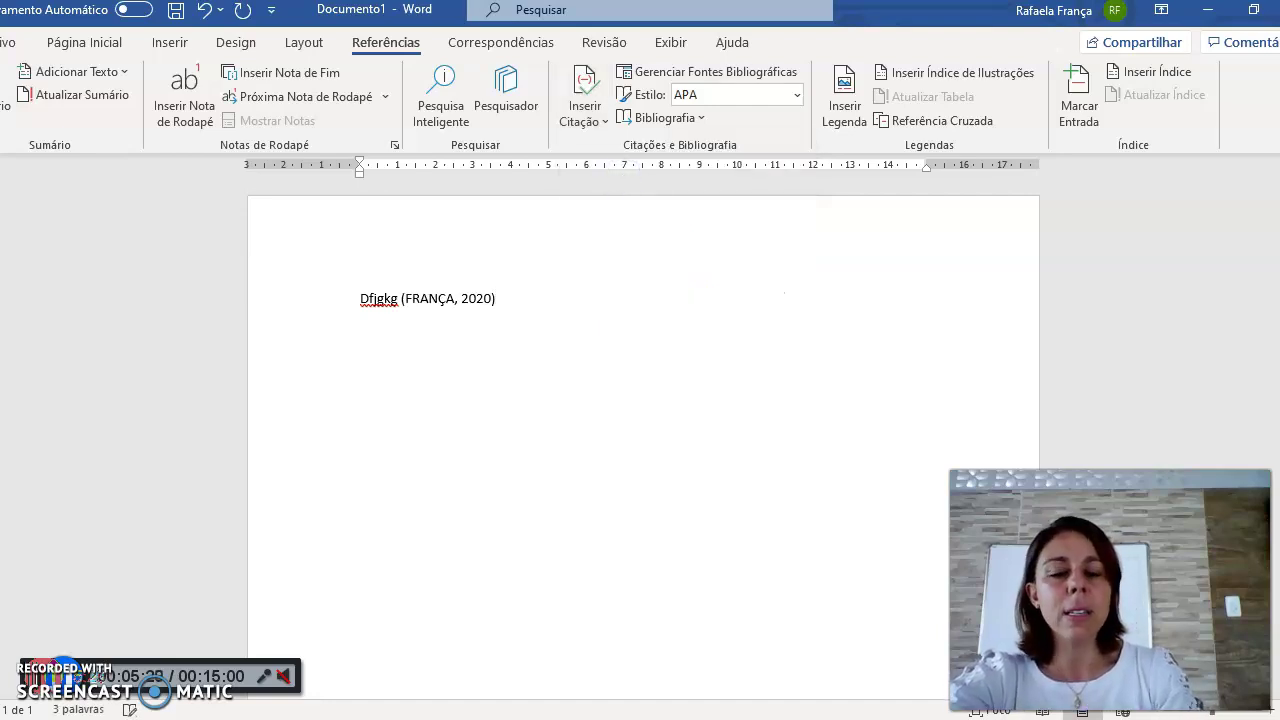
Continue the line with "snjklgsjk" and insert a citation of the 2003 source "Fundamentos de Toxicologia" after it
text(snjklgsjk)
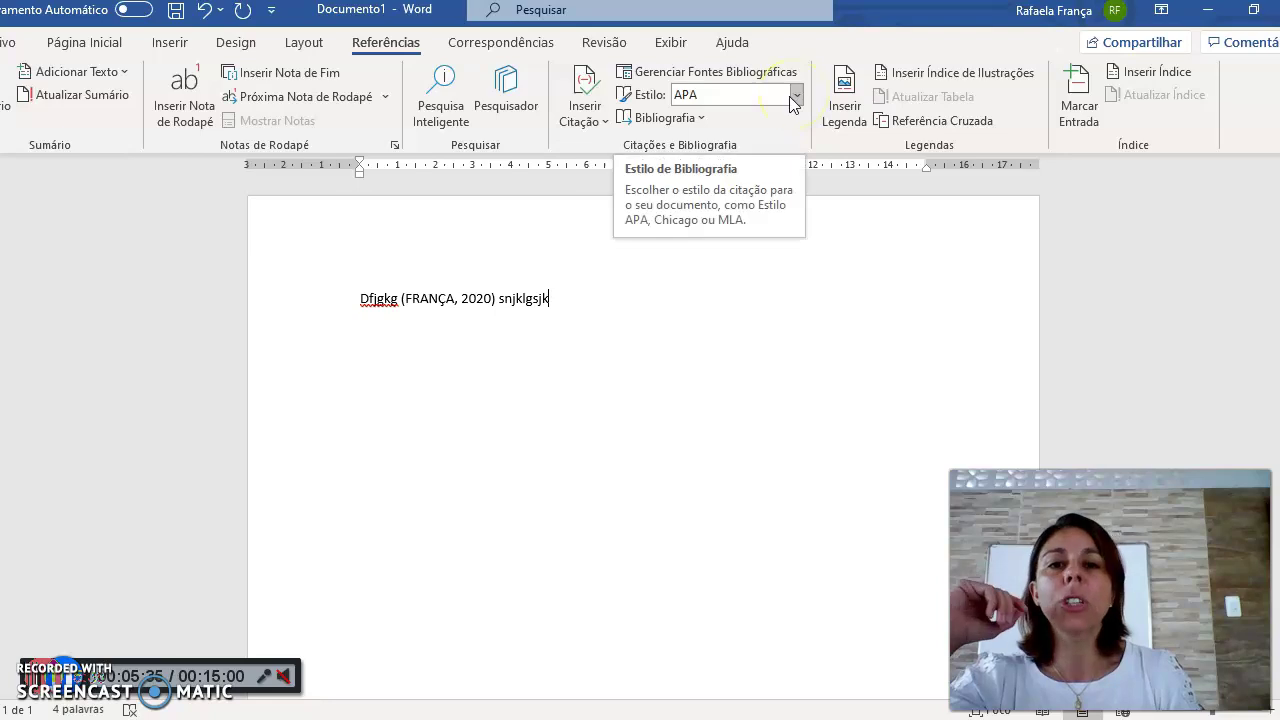
click(591, 128)
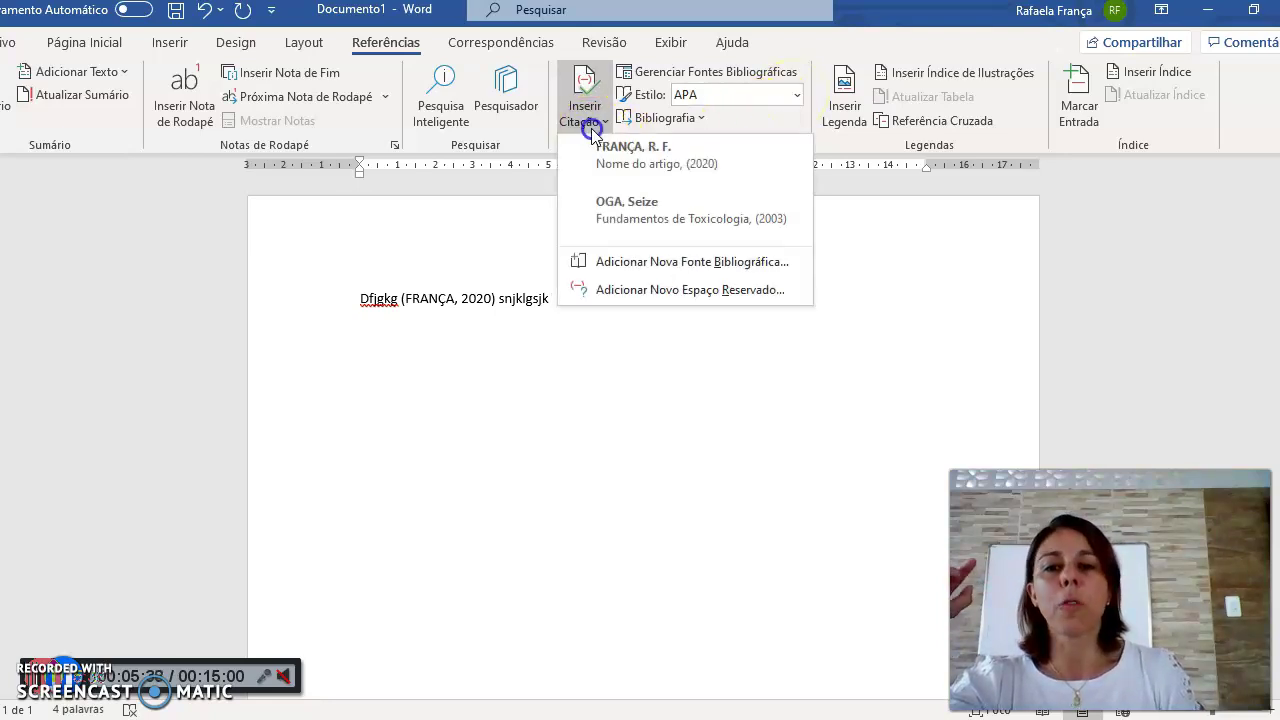
click(604, 210)
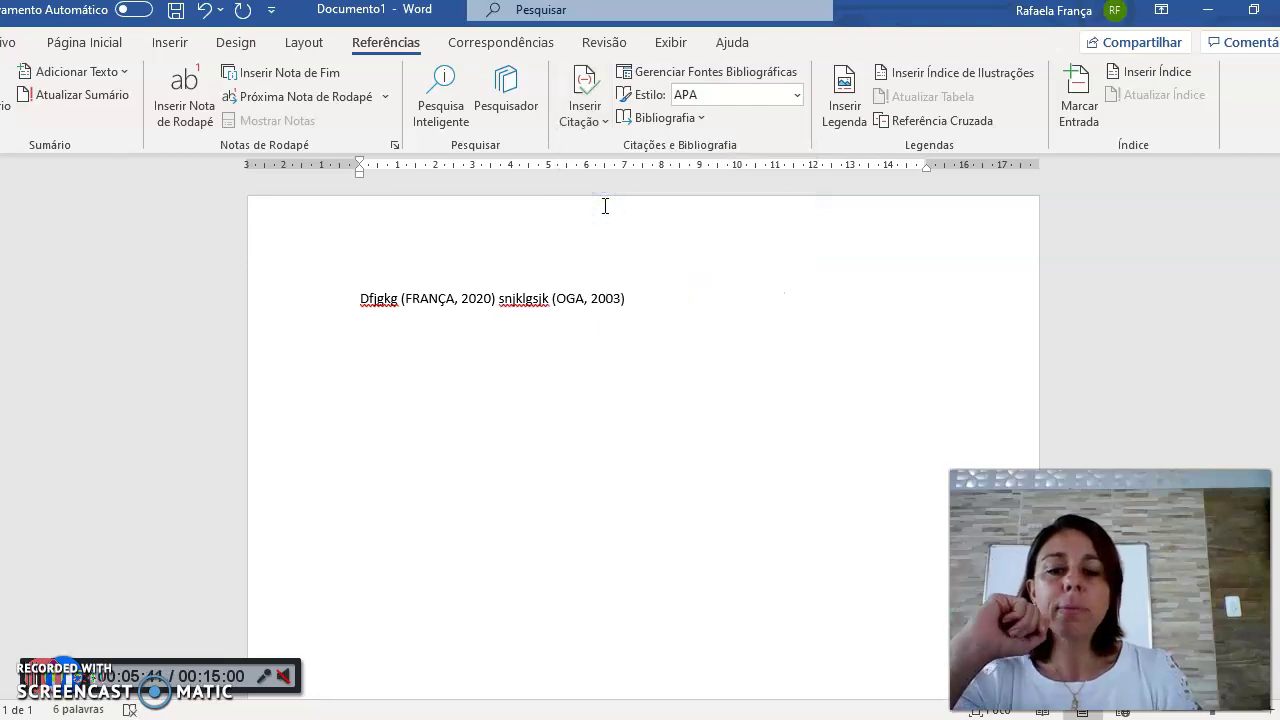
Insert a plain bibliography without a heading, a few blank lines below the cited text
key(Return)
key(Return)
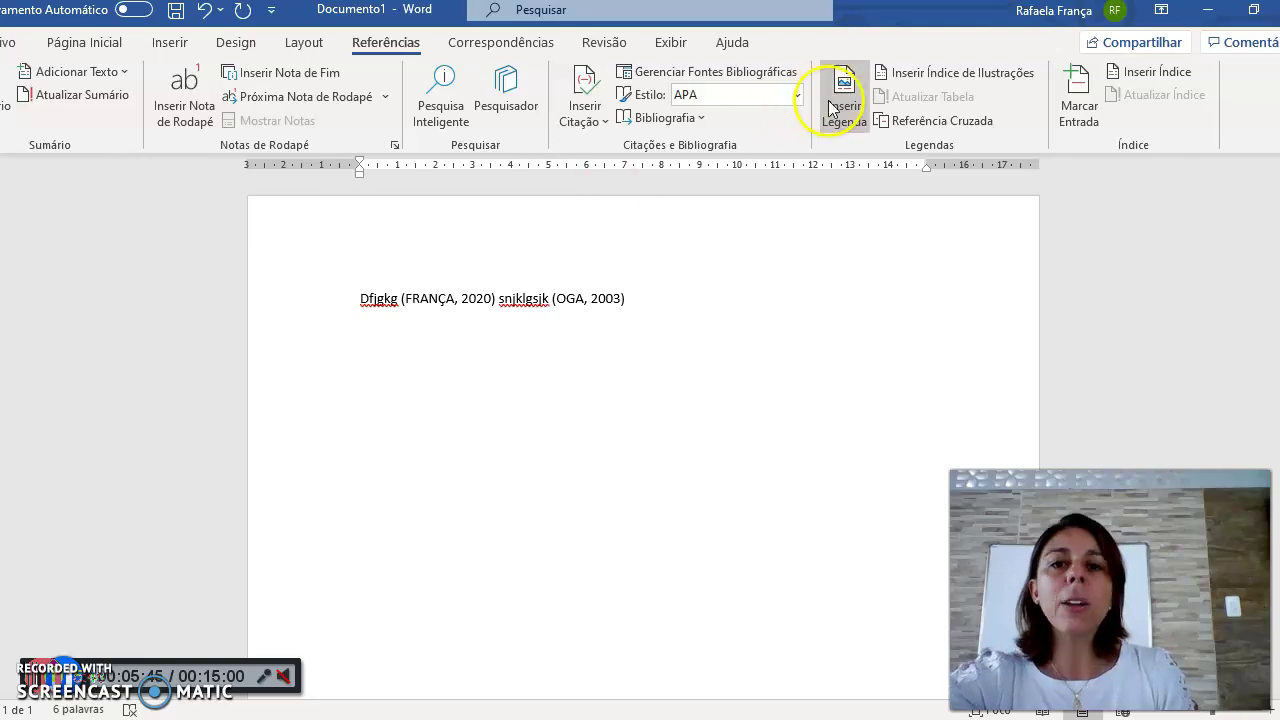
click(700, 118)
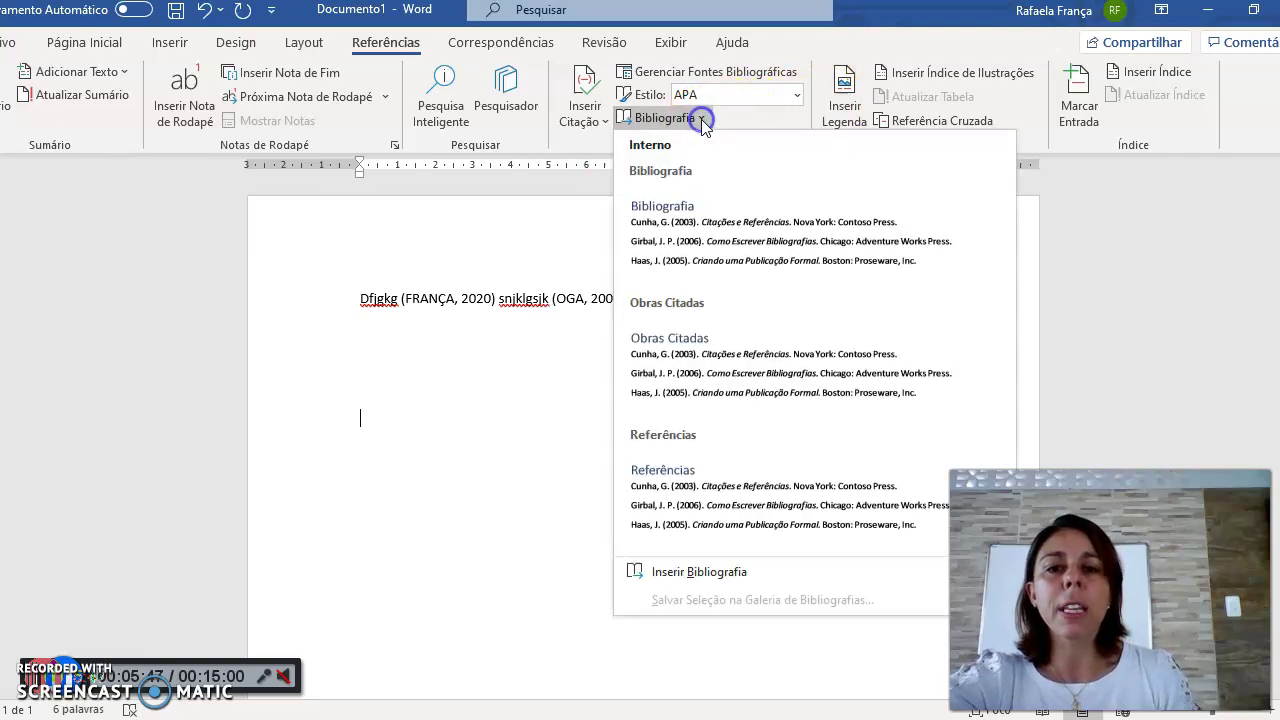
click(710, 572)
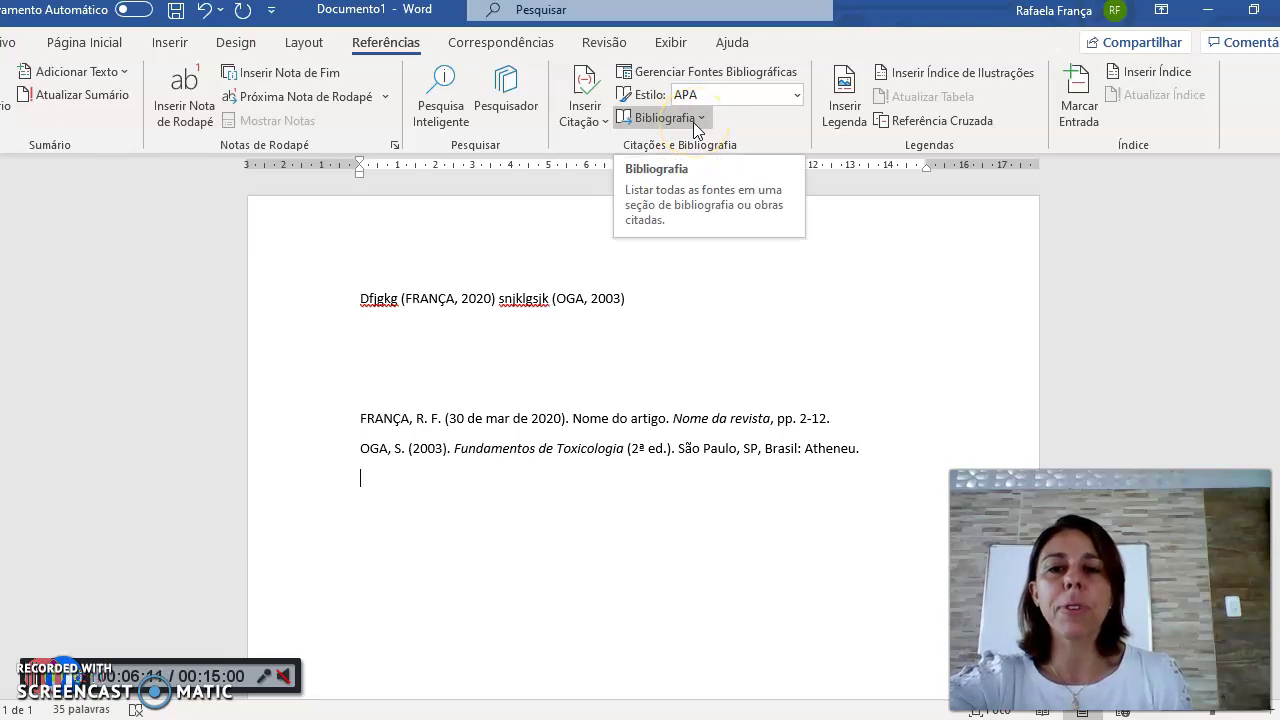
Switch the citation and bibliography style to ISO 690 - Referência Numérica
click(797, 95)
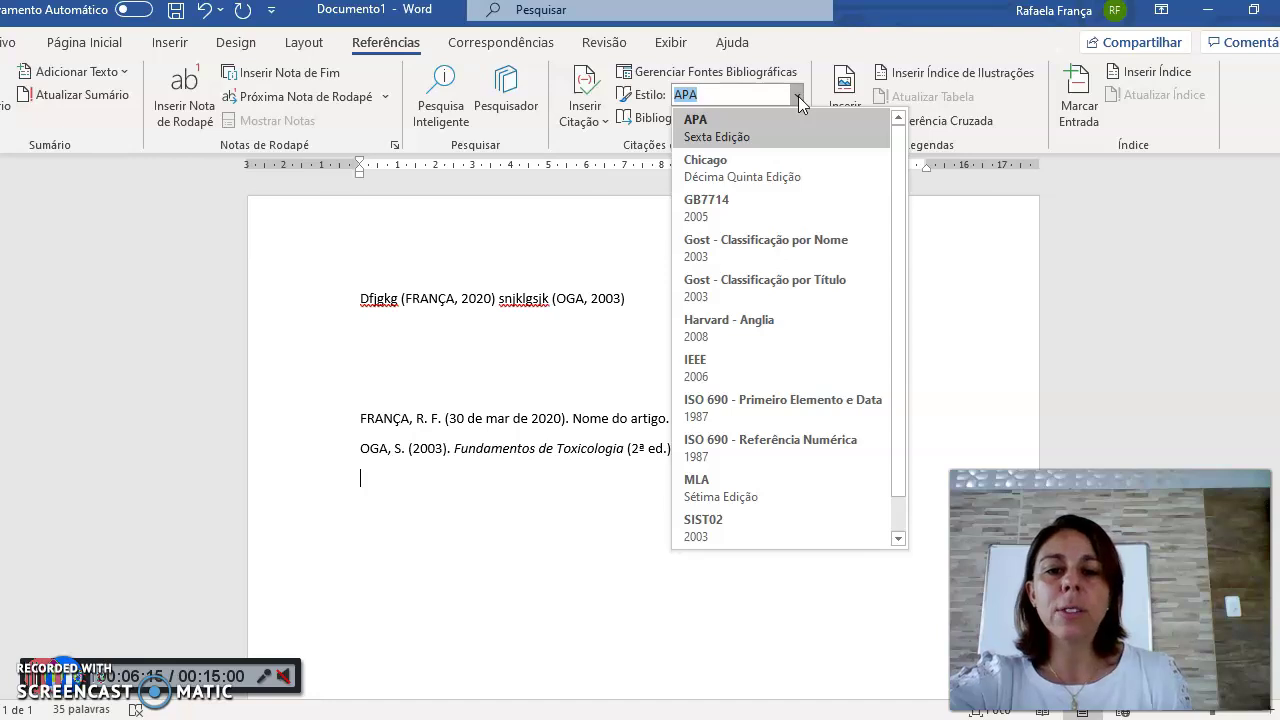
click(785, 440)
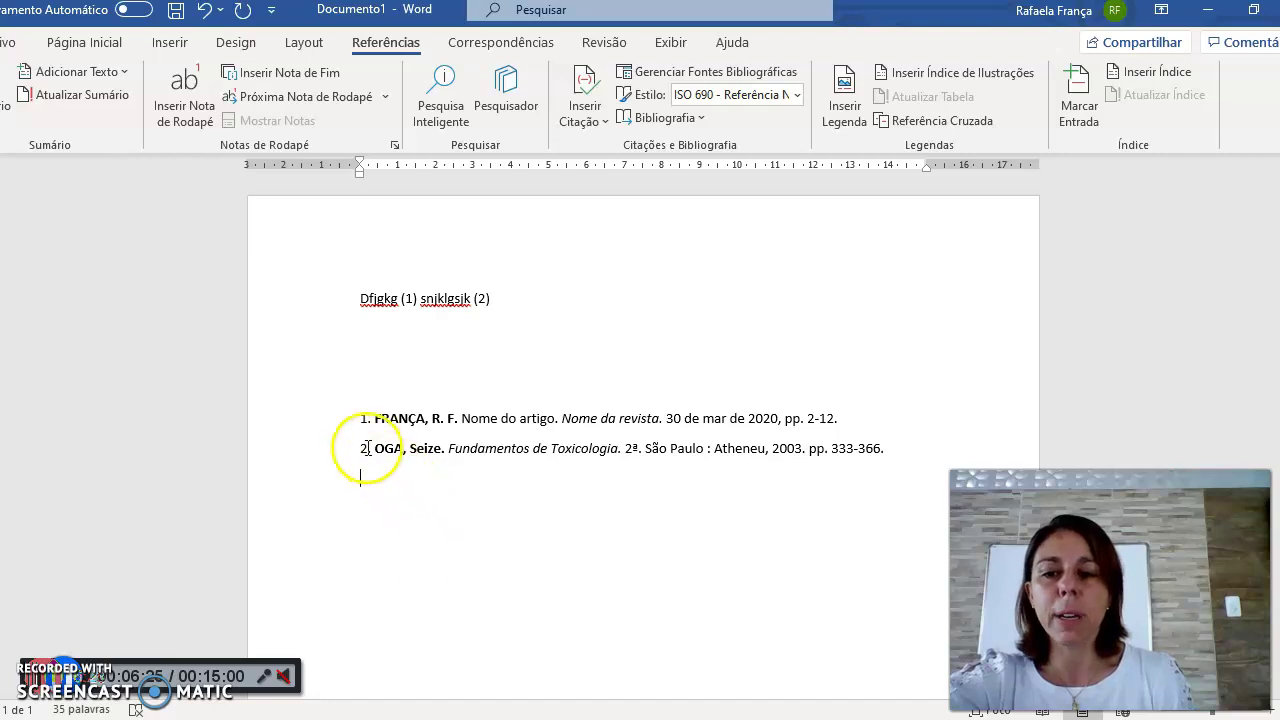
click(381, 487)
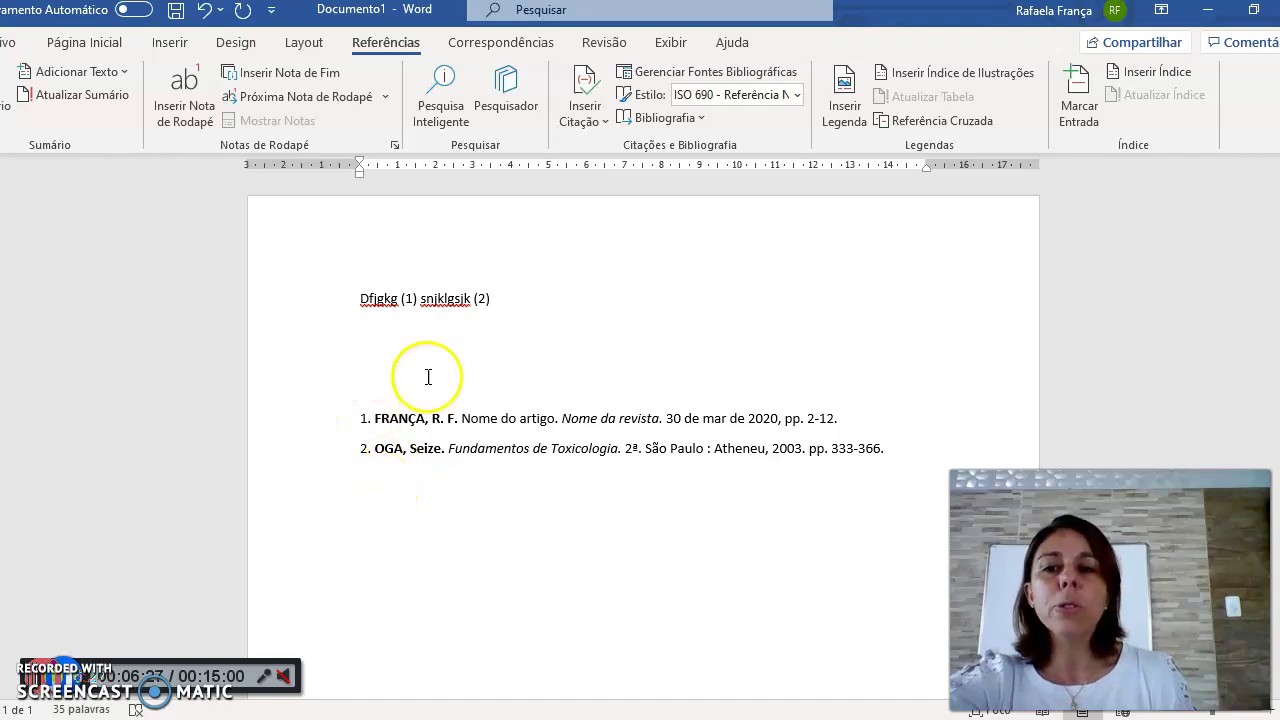
Set the citation and bibliography style to ISO 690 - Primeiro Elemento e Data
click(797, 95)
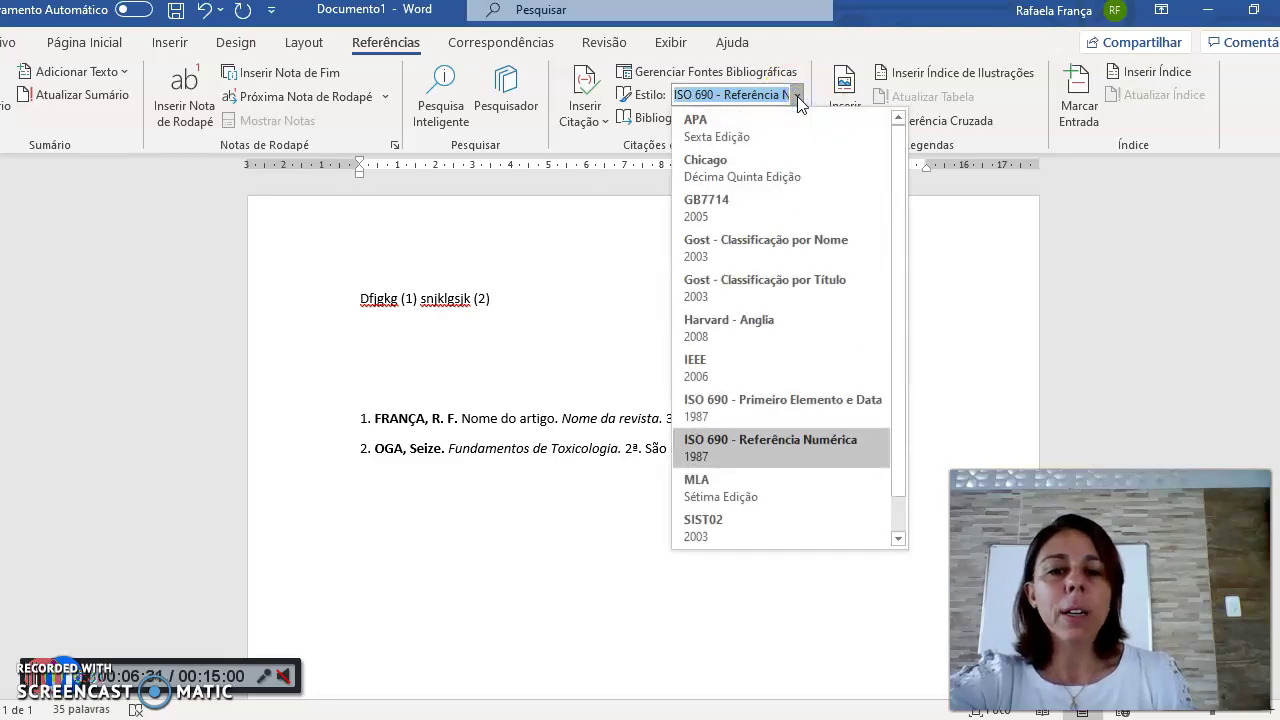
click(788, 408)
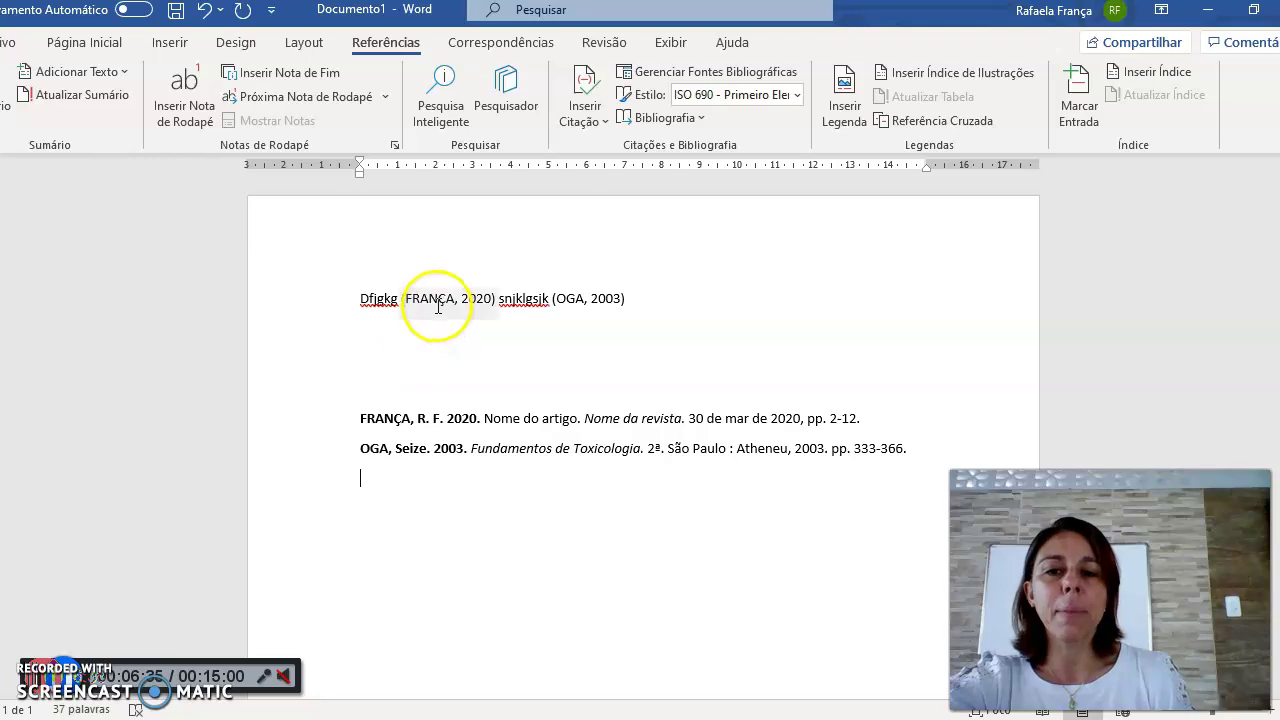